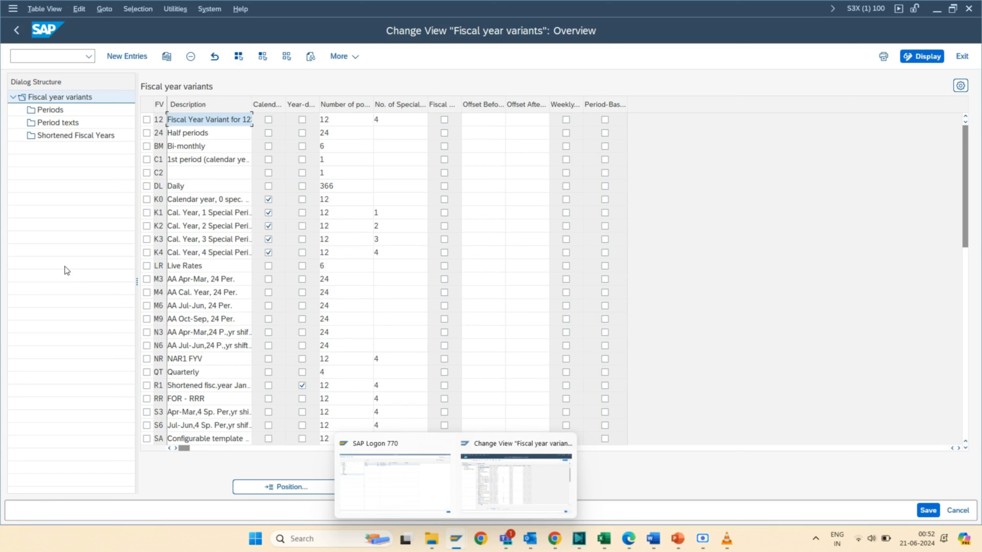
Widen the description and posting-period columns and examine the settings of fiscal year variant K4.
{"action": "left_click", "coordinate": [64, 266]}
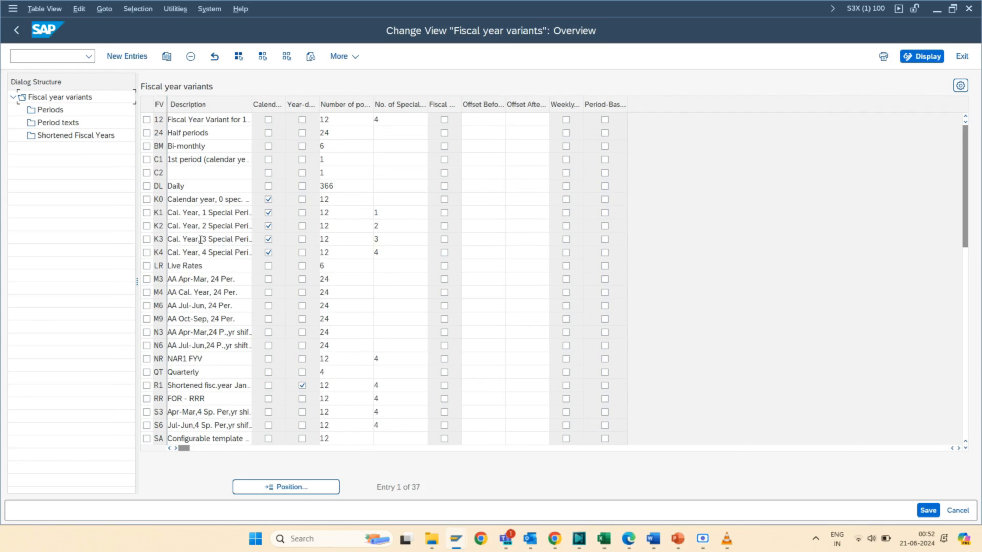
{"action": "left_click_drag", "start_coordinate": [251, 116], "coordinate": [283, 120]}
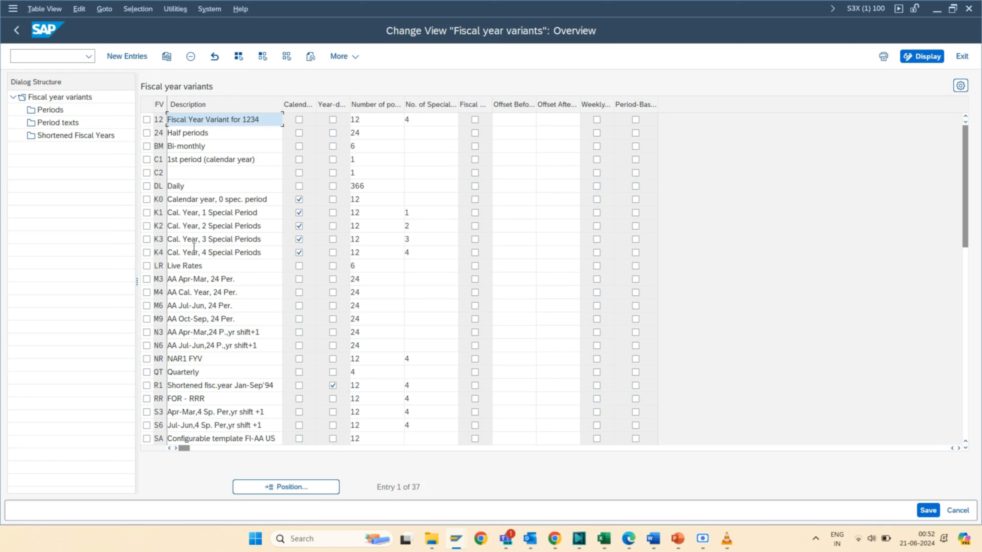
{"action": "left_click", "coordinate": [146, 253]}
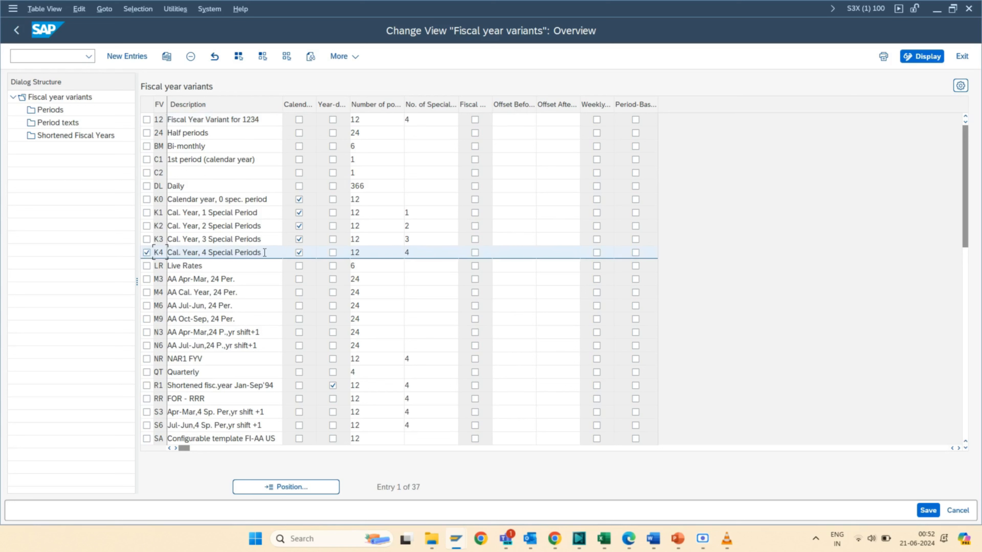
{"action": "left_click_drag", "start_coordinate": [403, 103], "coordinate": [419, 104]}
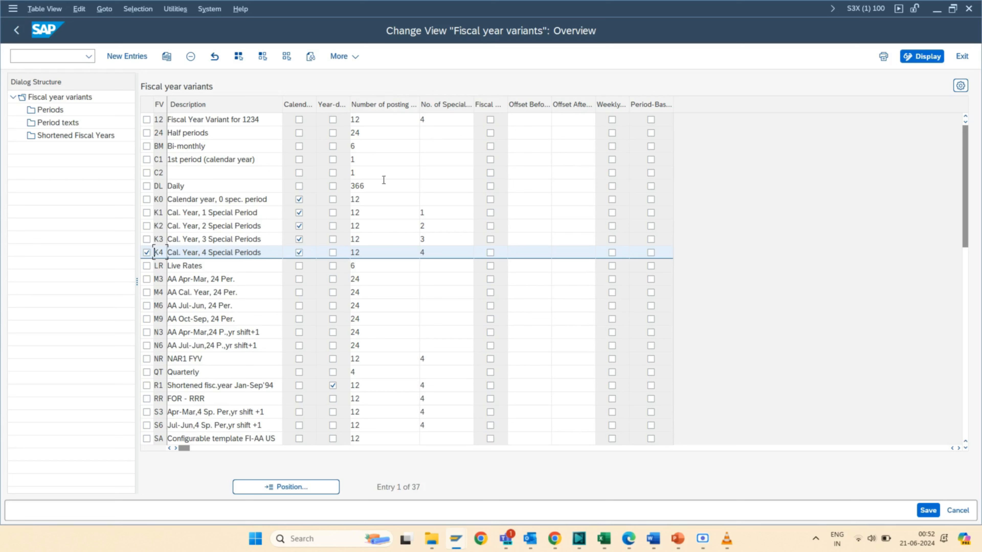
{"action": "double_click", "coordinate": [373, 255]}
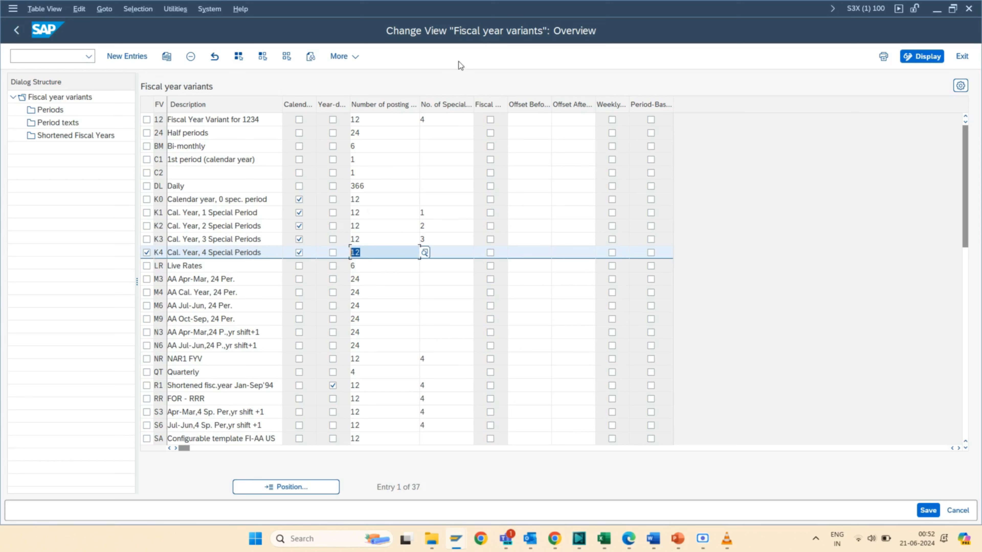
{"action": "left_click", "coordinate": [447, 250]}
{"action": "type", "text": "4"}
{"action": "left_click_drag", "start_coordinate": [448, 250], "coordinate": [337, 232]}
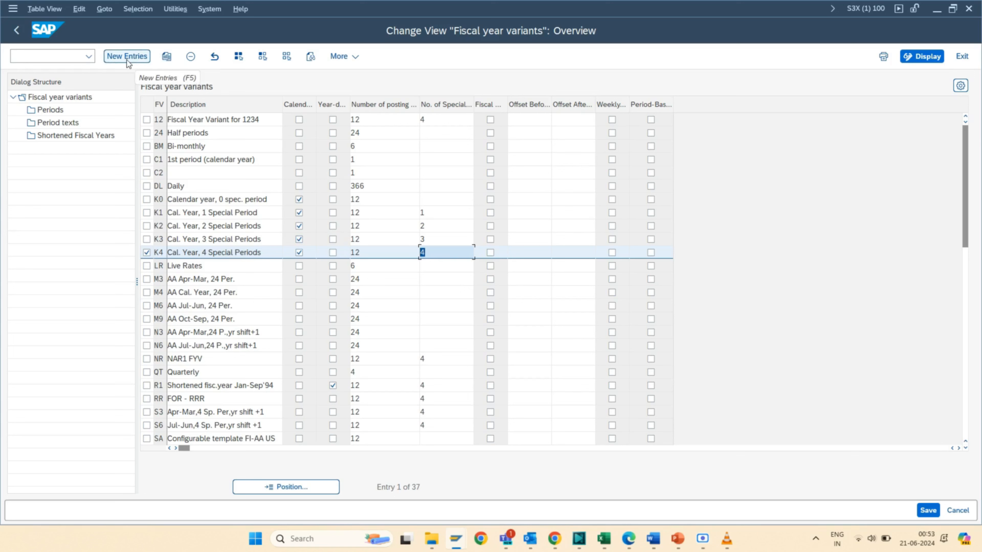
{"action": "left_click", "coordinate": [147, 252]}
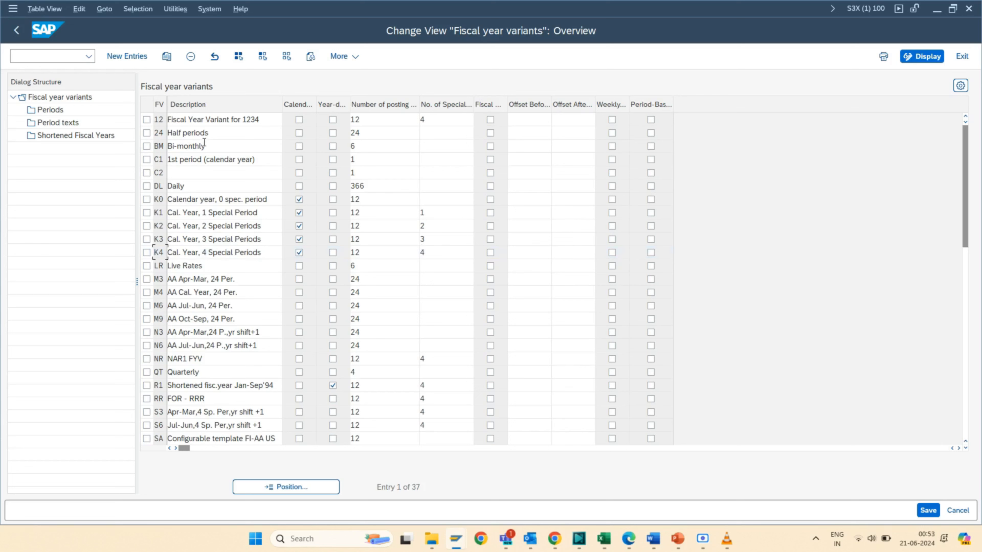
Start a new fiscal year variant entry and give it the code ZS.
{"action": "left_click", "coordinate": [127, 56]}
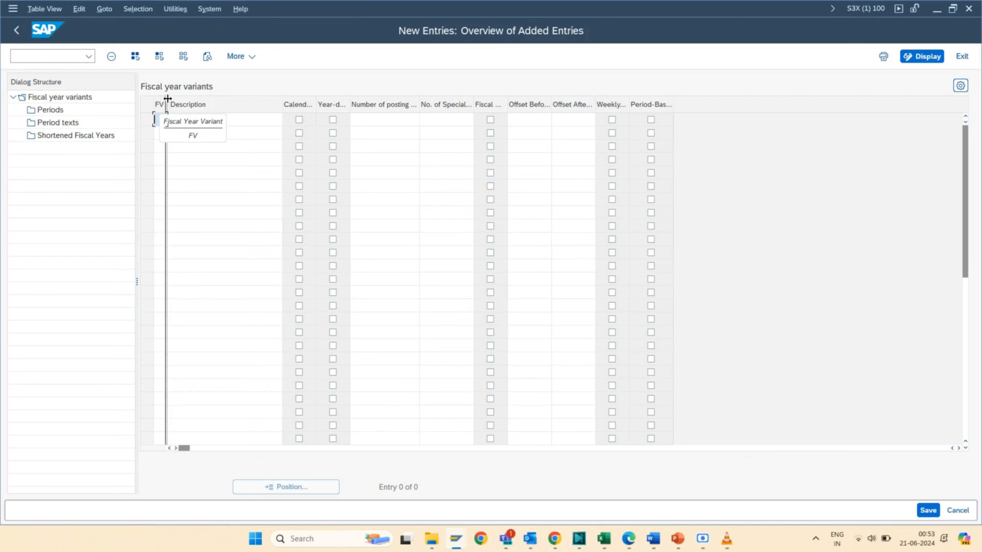
{"action": "left_click_drag", "start_coordinate": [167, 103], "coordinate": [174, 103]}
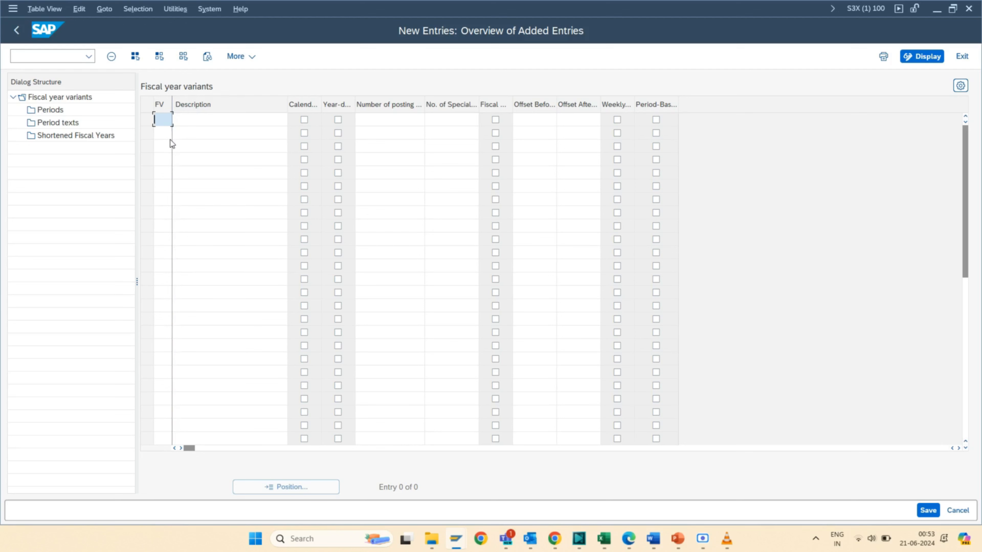
{"action": "type", "text": "Z"}
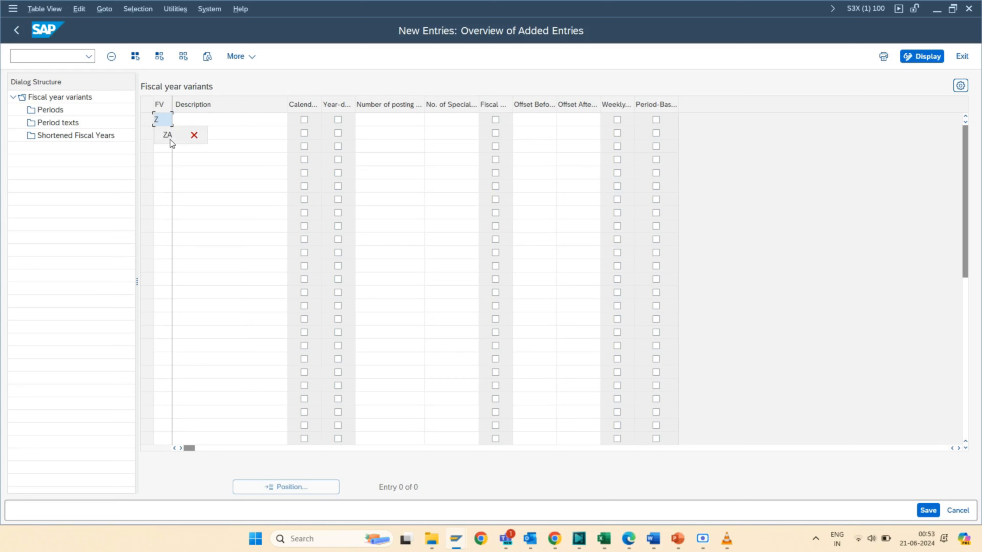
{"action": "left_click", "coordinate": [167, 160]}
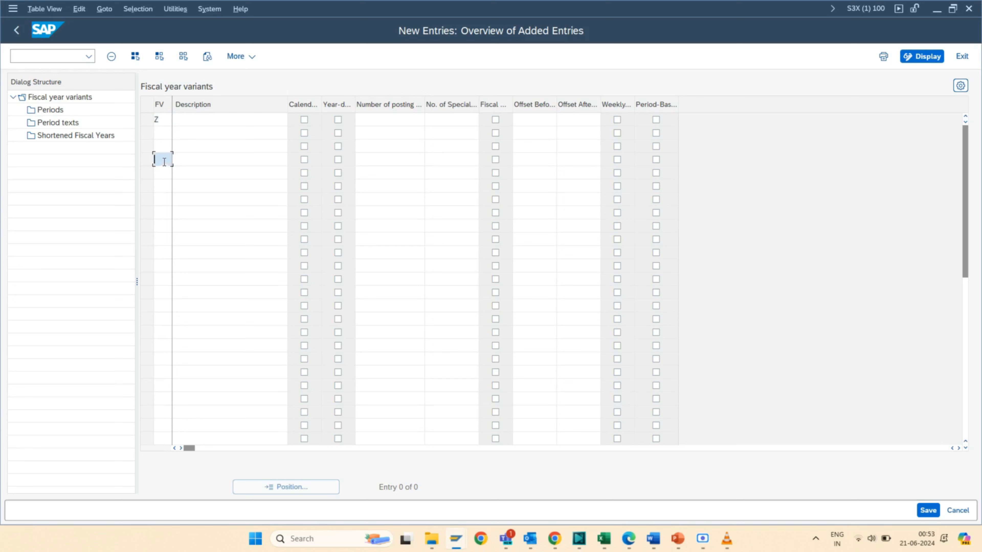
{"action": "left_click", "coordinate": [169, 119]}
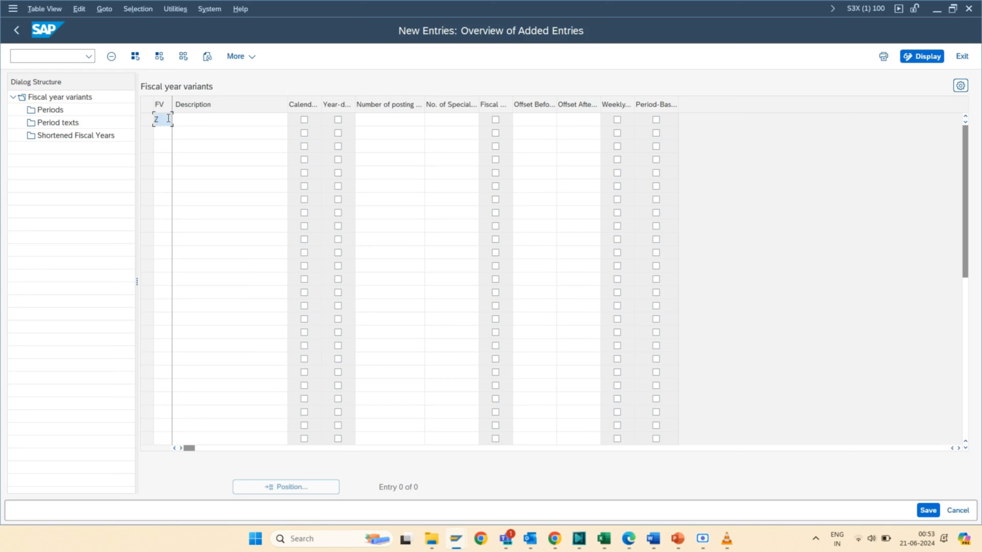
{"action": "type", "text": "S"}
Describe variant ZS as "Calender Year - SUK1", reusing the suggested TUK1 description and replacing its ending.
{"action": "left_click", "coordinate": [216, 124]}
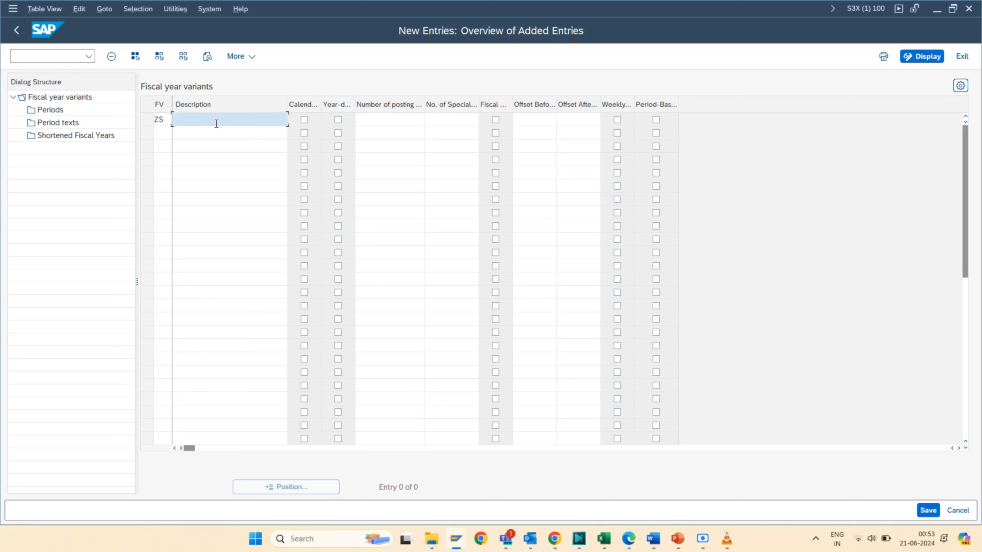
{"action": "type", "text": "Cal"}
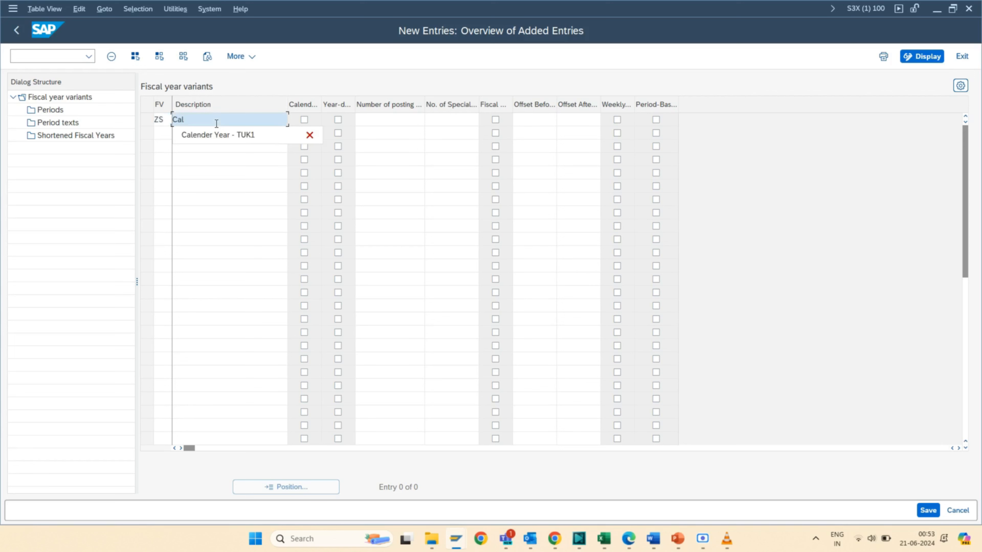
{"action": "left_click", "coordinate": [215, 133]}
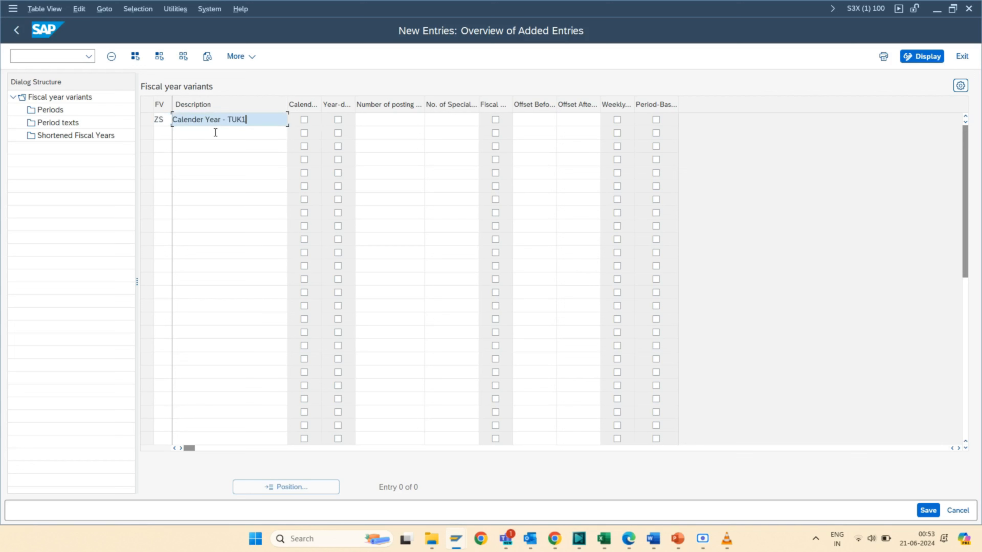
{"action": "key", "text": "BackSpace"}
{"action": "key", "text": "BackSpace"}
{"action": "key", "text": "BackSpace"}
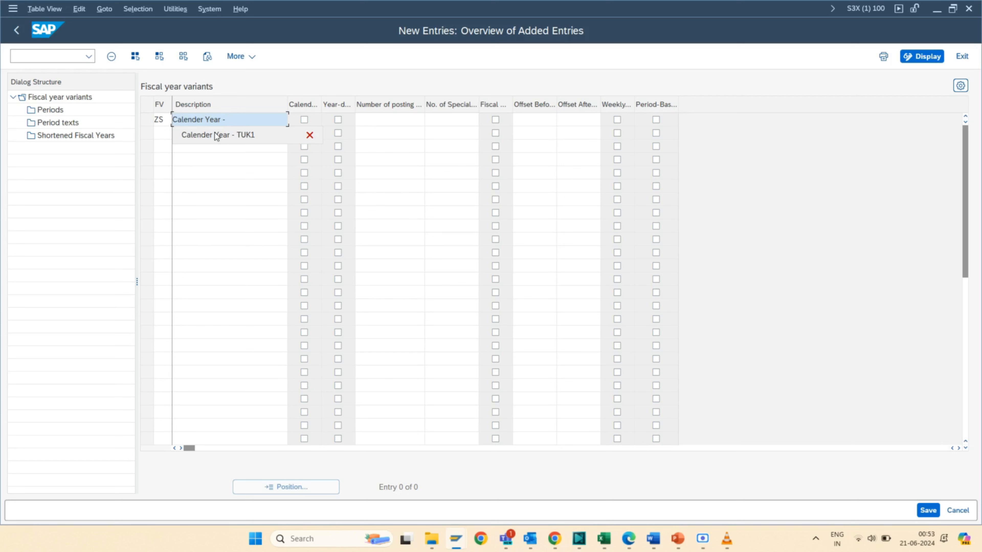
{"action": "key", "text": "Caps_Lock"}
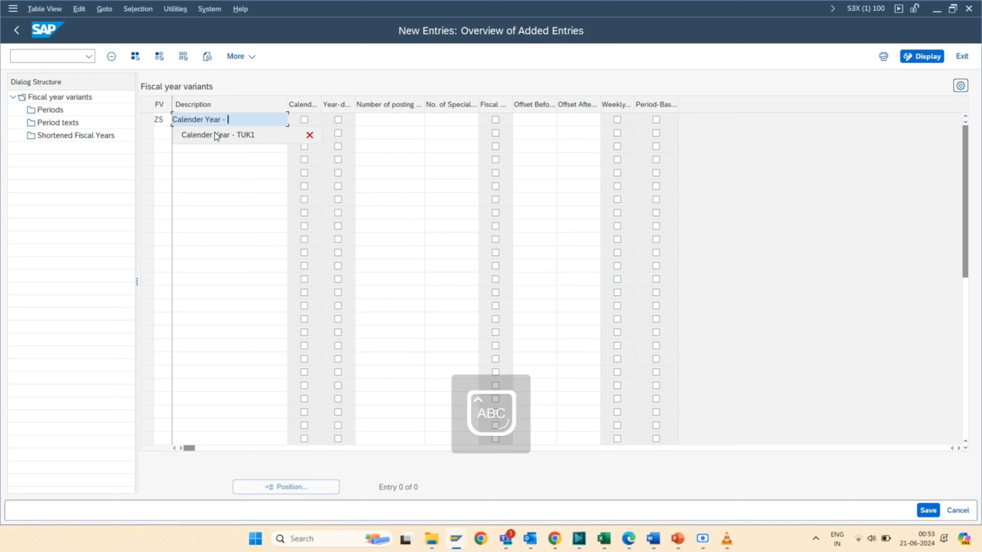
{"action": "type", "text": "SUK"}
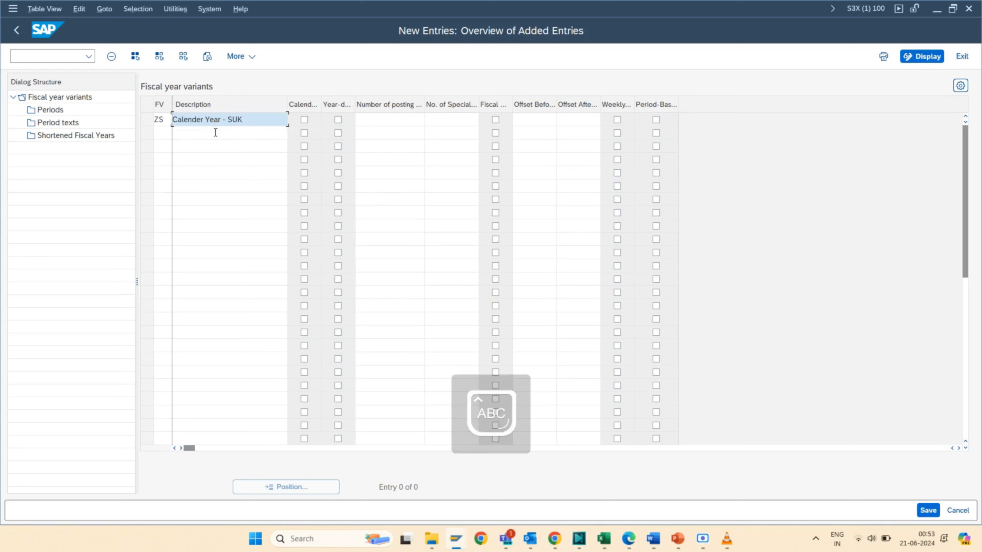
{"action": "type", "text": "1"}
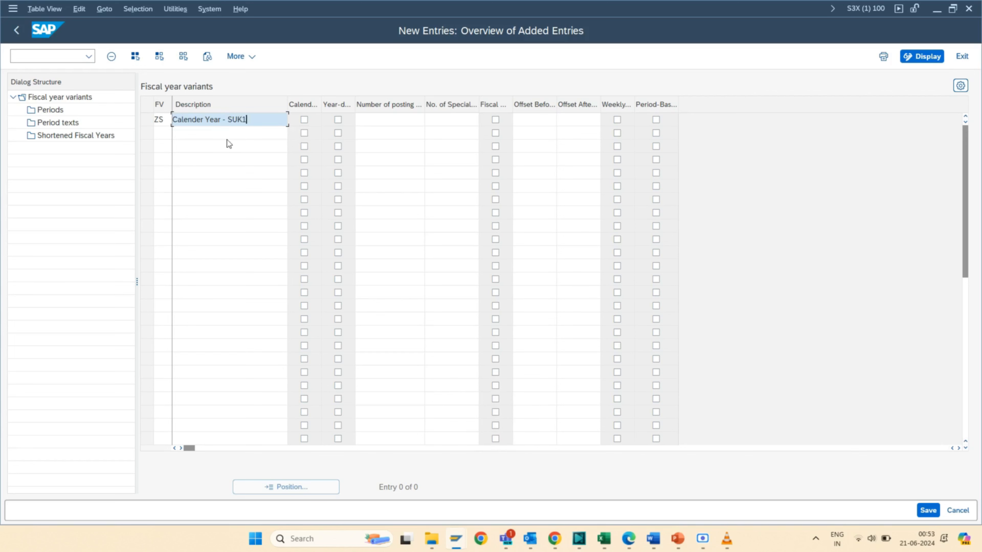
Mark variant ZS as a calendar year with 12 posting periods and 4 special periods.
{"action": "left_click", "coordinate": [305, 120]}
{"action": "left_click", "coordinate": [384, 119]}
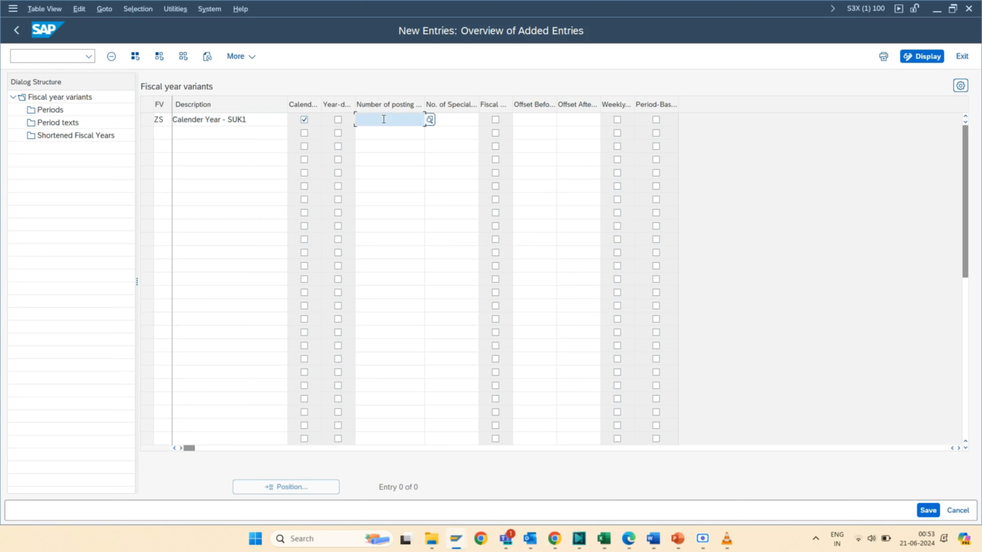
{"action": "type", "text": "12"}
{"action": "key", "text": "Tab"}
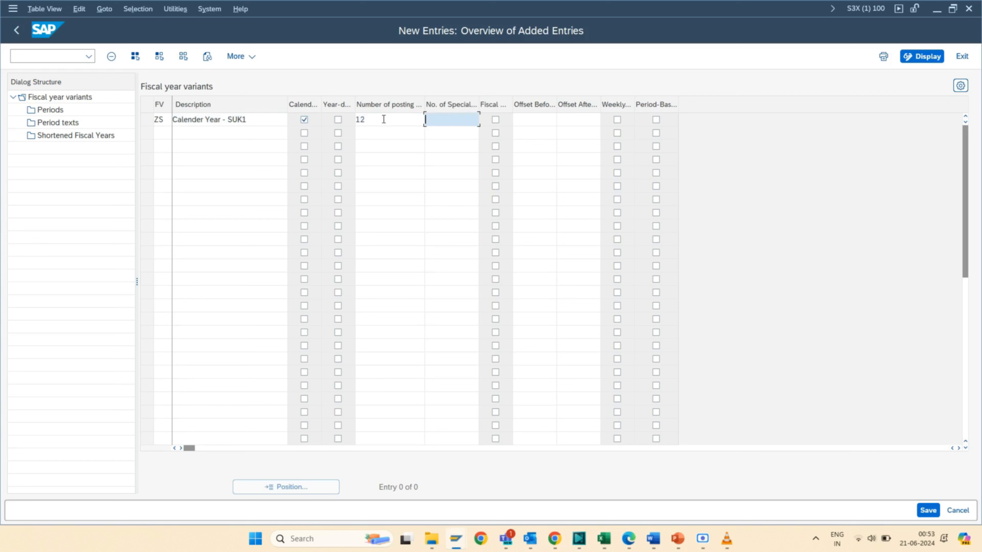
{"action": "type", "text": "4"}
{"action": "left_click", "coordinate": [392, 133]}
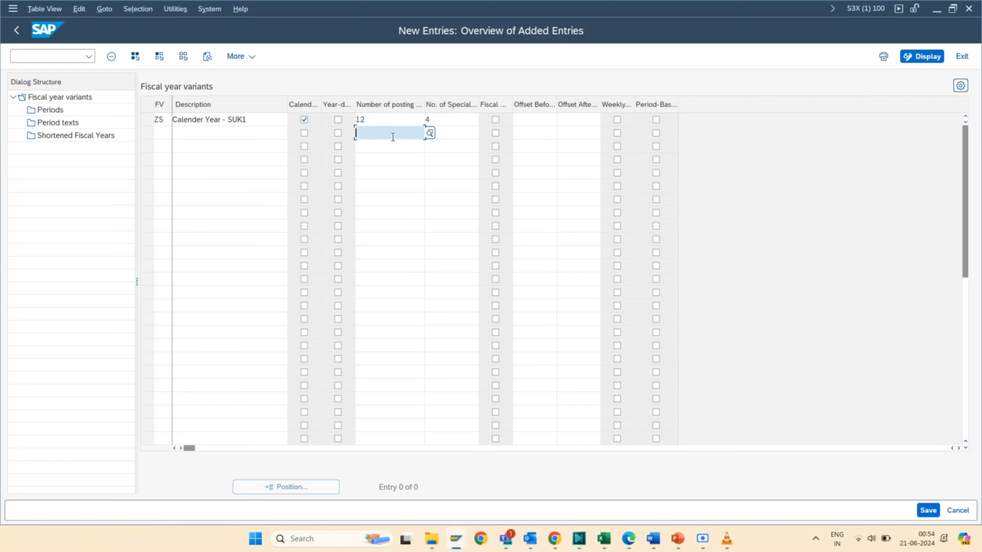
Save the new variant under the "SAP MM- Organization Structure Configurations" customizing request and leave the new entries view.
{"action": "left_click", "coordinate": [933, 510]}
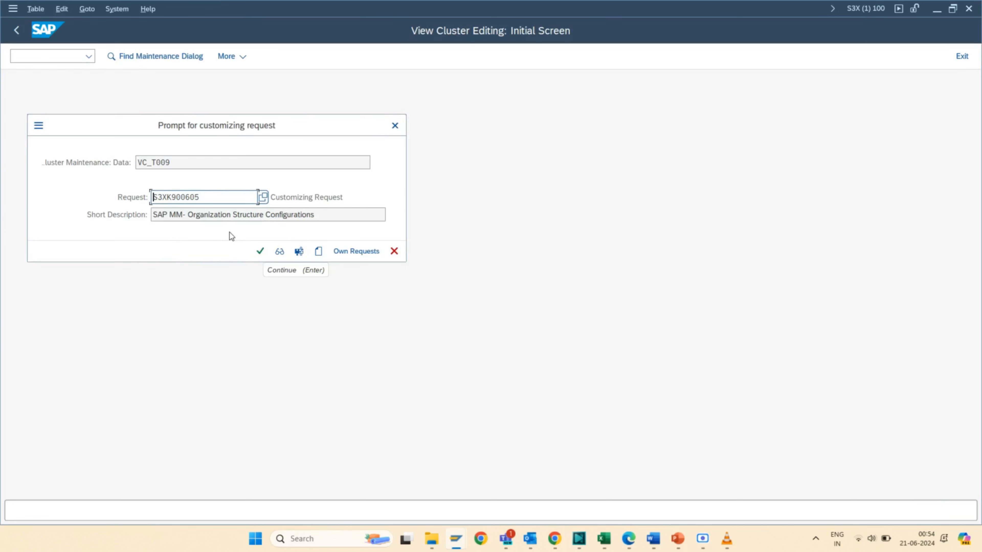
{"action": "left_click", "coordinate": [260, 252]}
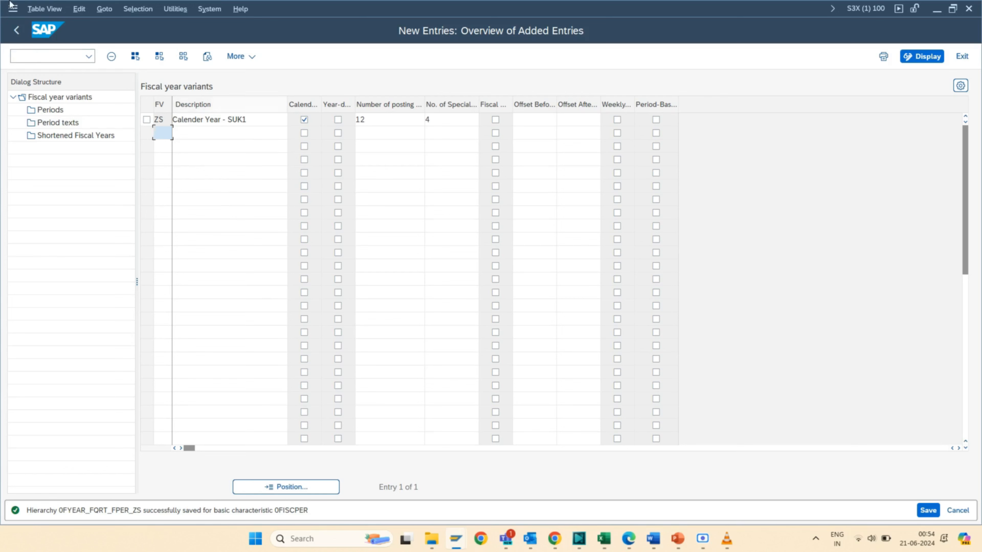
{"action": "left_click", "coordinate": [17, 32]}
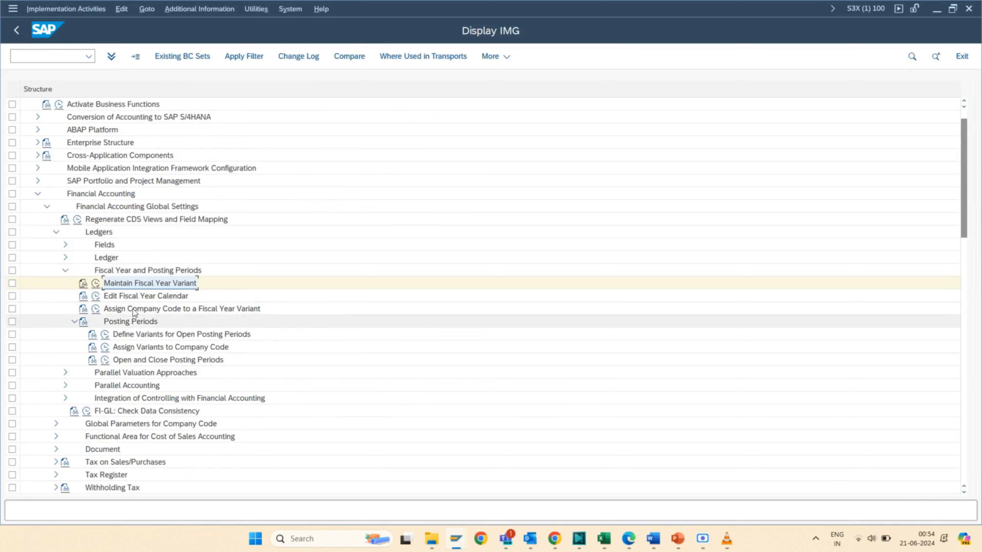
Open the assignment of company codes to fiscal year variants and go to company code SUK1.
{"action": "left_click", "coordinate": [96, 309]}
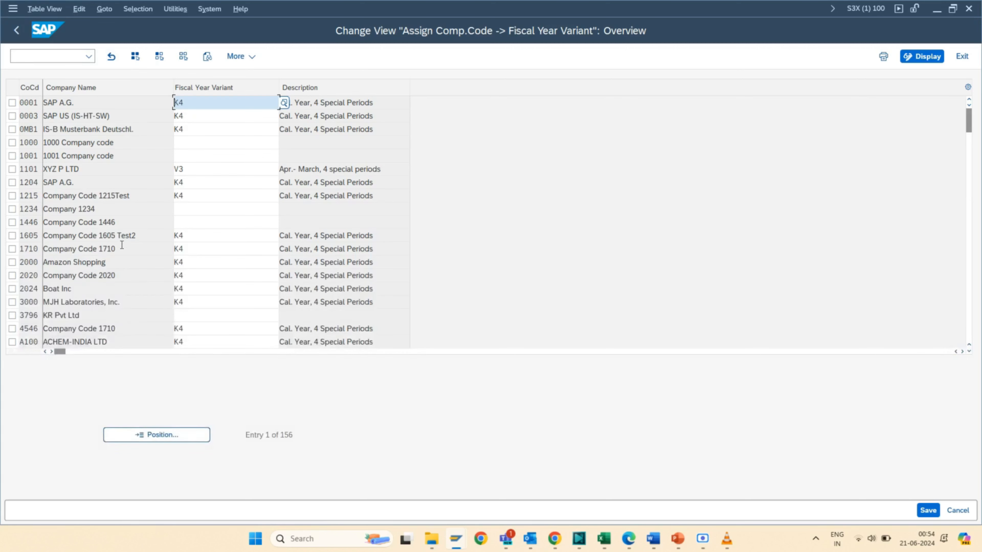
{"action": "left_click", "coordinate": [177, 435]}
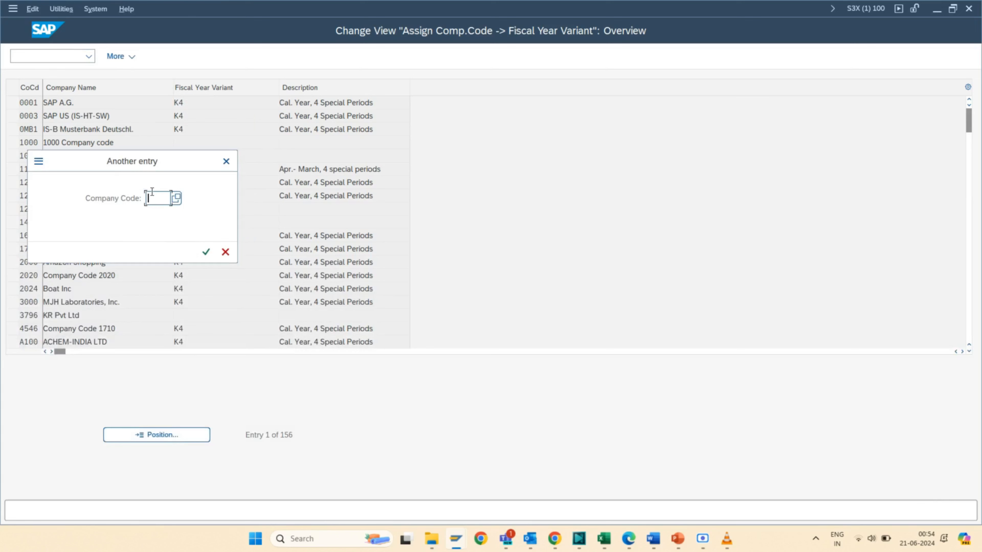
{"action": "type", "text": "SUK1"}
{"action": "left_click", "coordinate": [205, 252]}
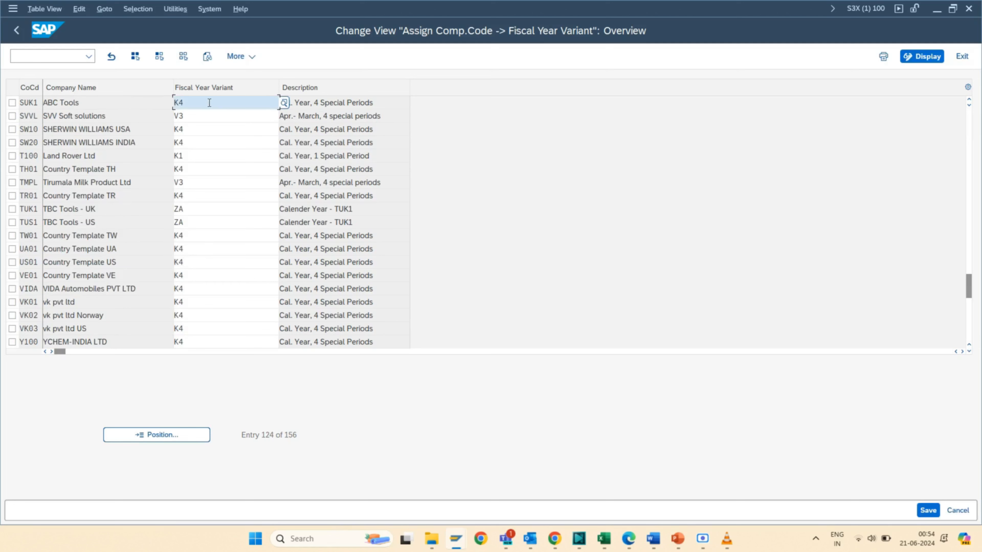
Assign fiscal year variant ZS to company code SUK1 and save, extending the change to controlling area 0001 and all its assigned company codes.
{"action": "left_click_drag", "start_coordinate": [208, 103], "coordinate": [172, 104]}
{"action": "type", "text": "ZS"}
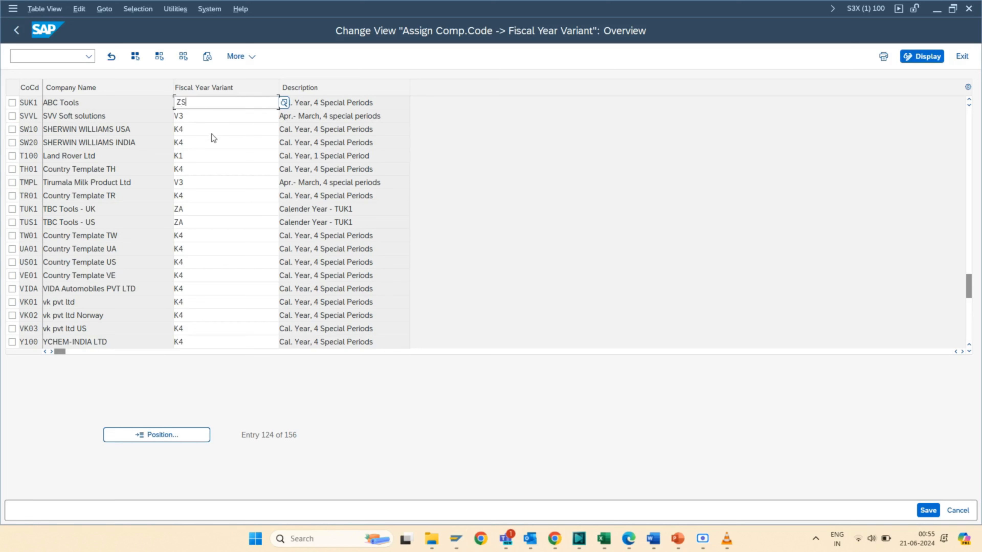
{"action": "left_click", "coordinate": [211, 151]}
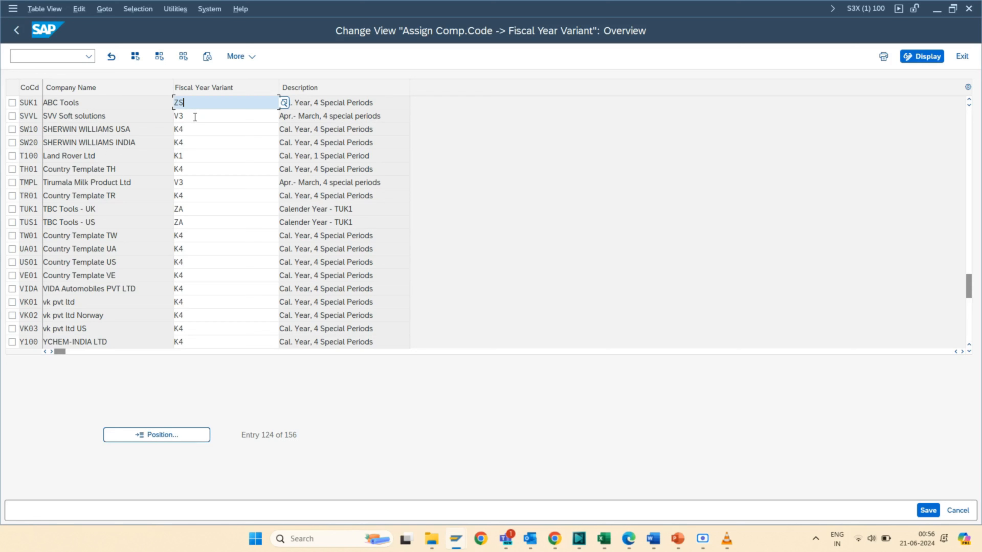
{"action": "left_click", "coordinate": [926, 510]}
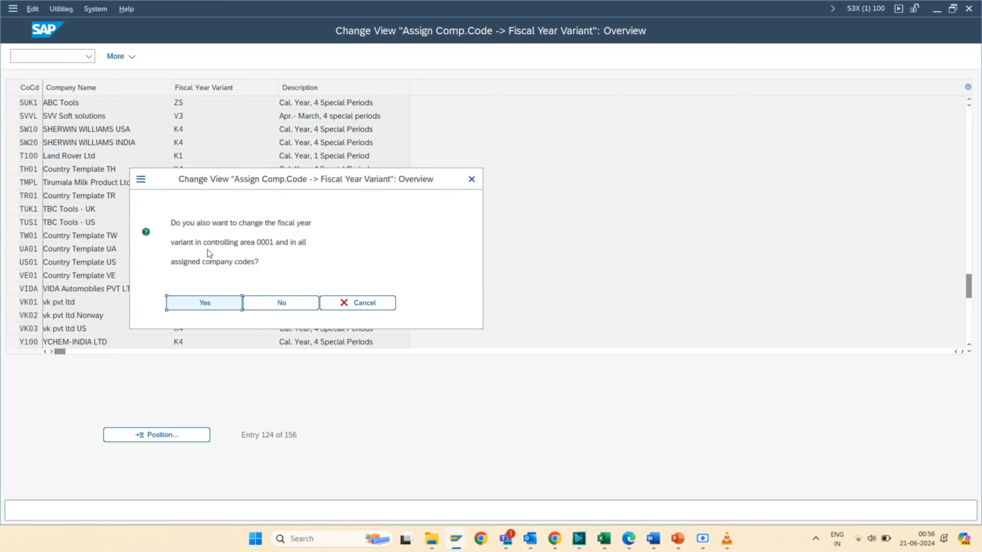
{"action": "left_click", "coordinate": [207, 304]}
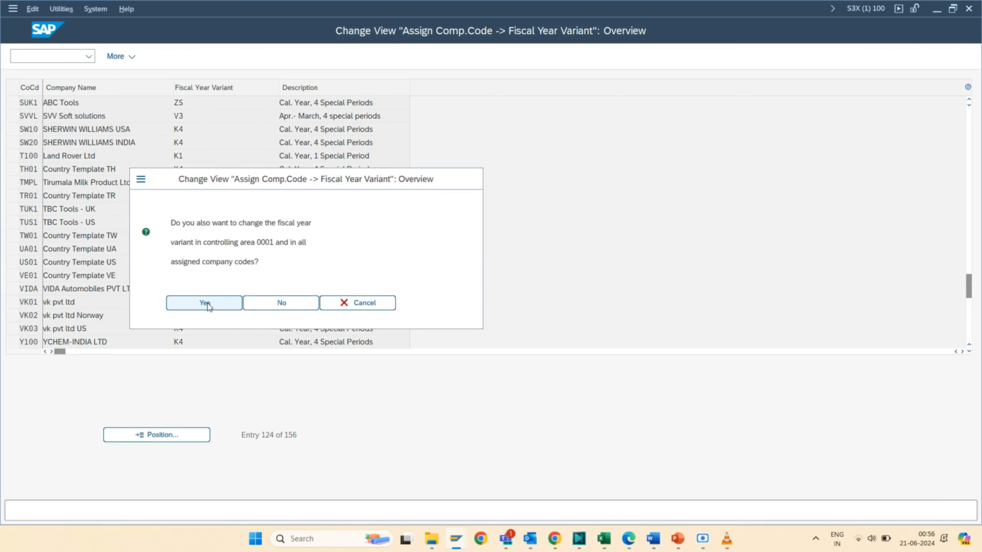
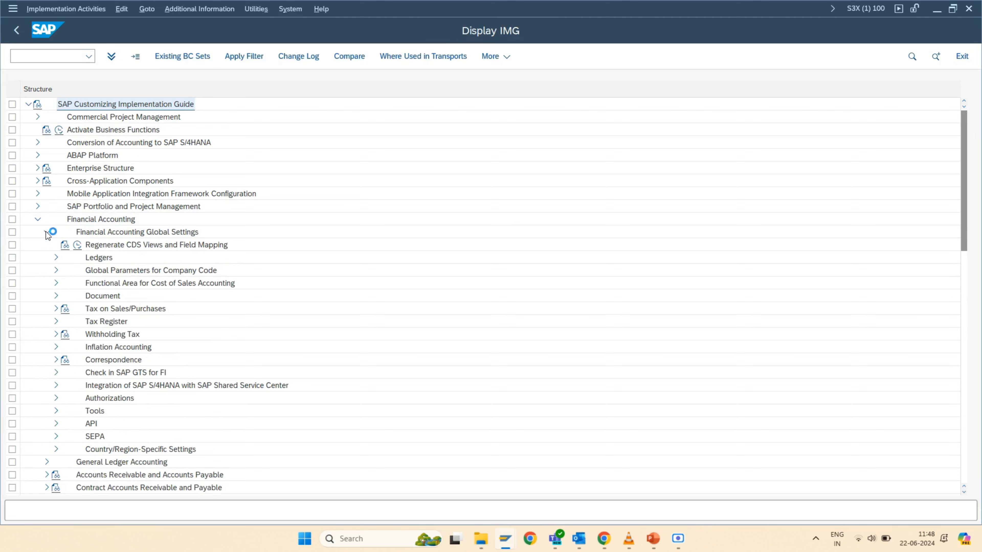
Open the definition of variants for open posting periods under the Ledgers fiscal year and posting period settings.
{"action": "left_click", "coordinate": [56, 257]}
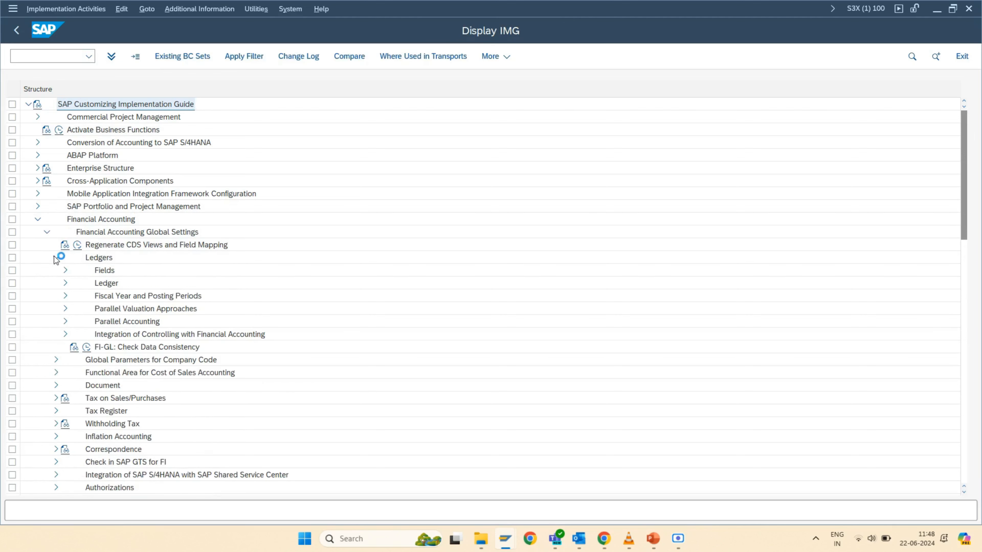
{"action": "left_click", "coordinate": [66, 297]}
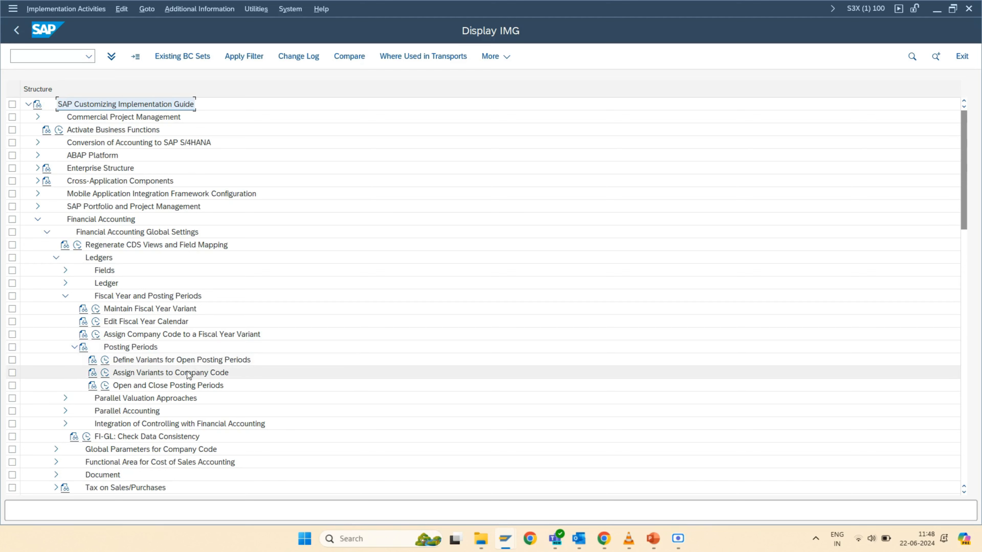
{"action": "left_click", "coordinate": [105, 362]}
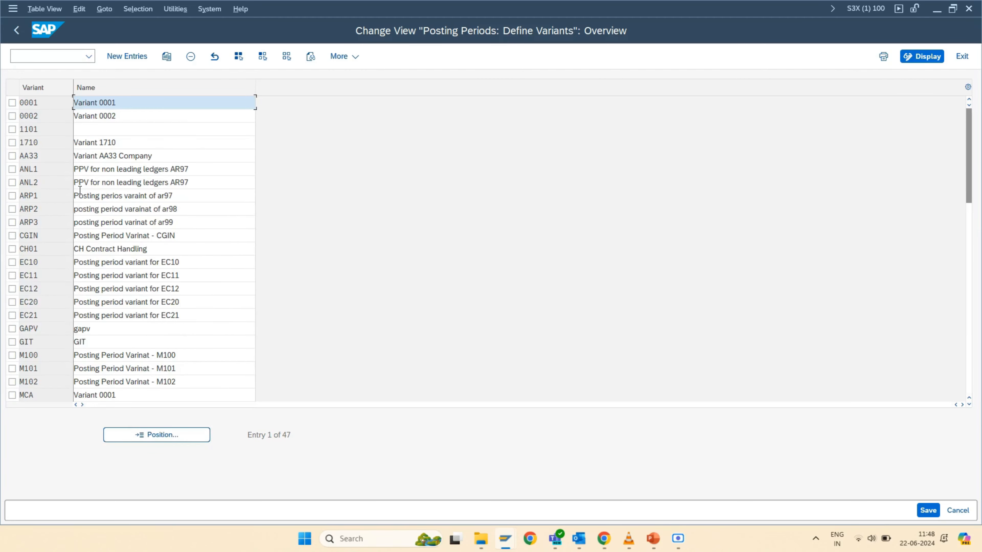
{"action": "double_click", "coordinate": [37, 107]}
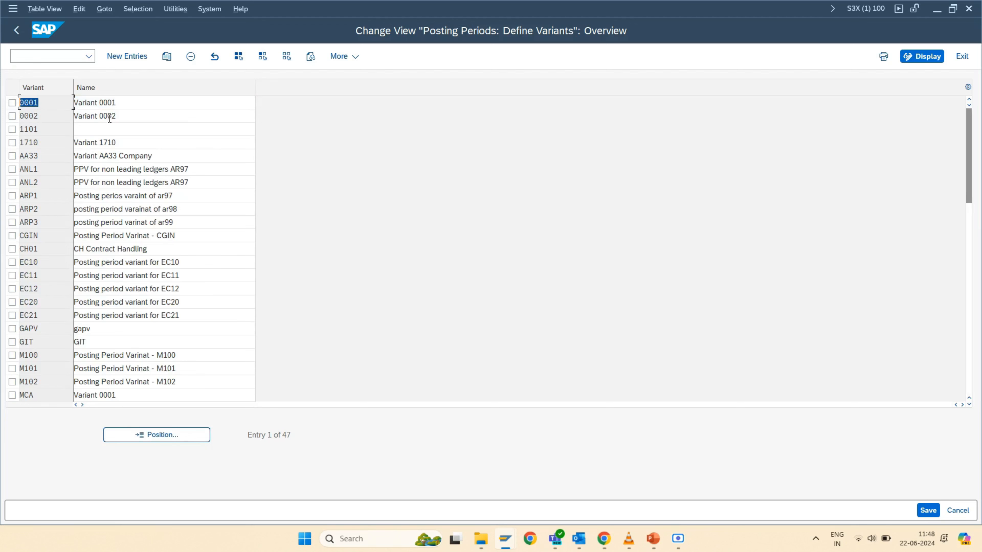
{"action": "double_click", "coordinate": [40, 102]}
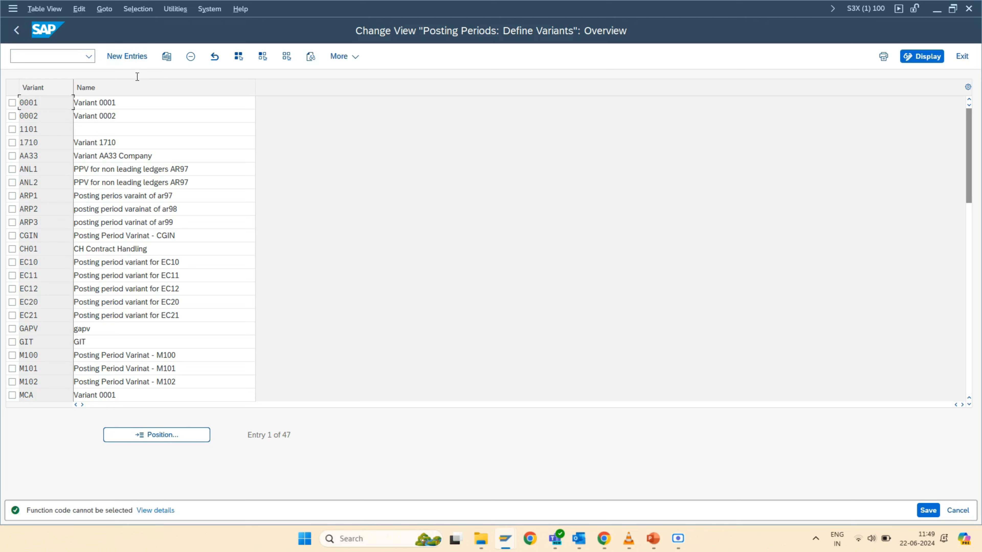
Start a new posting period variant entry with the code ZSB1.
{"action": "left_click", "coordinate": [137, 57]}
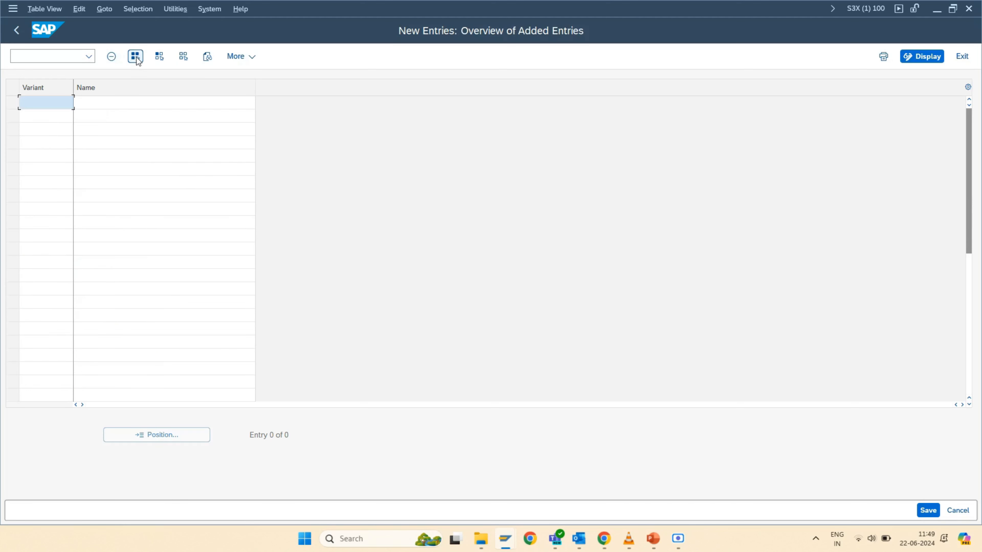
{"action": "type", "text": "Z"}
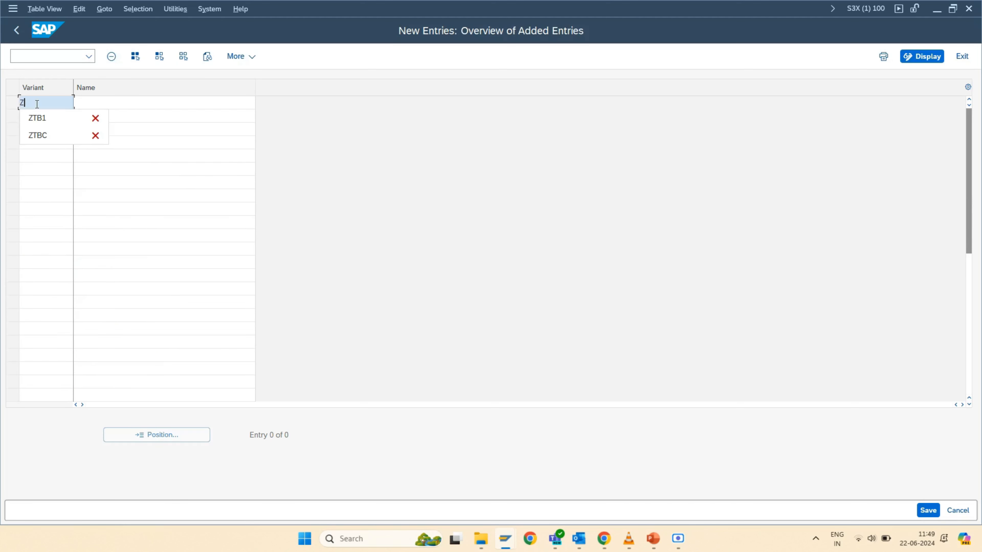
{"action": "type", "text": "SBC"}
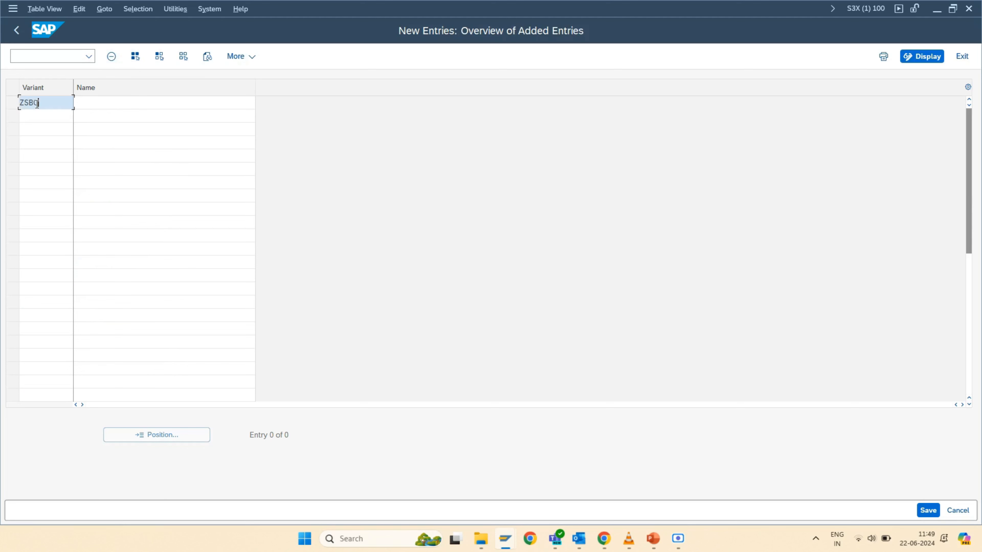
{"action": "key", "text": "Tab"}
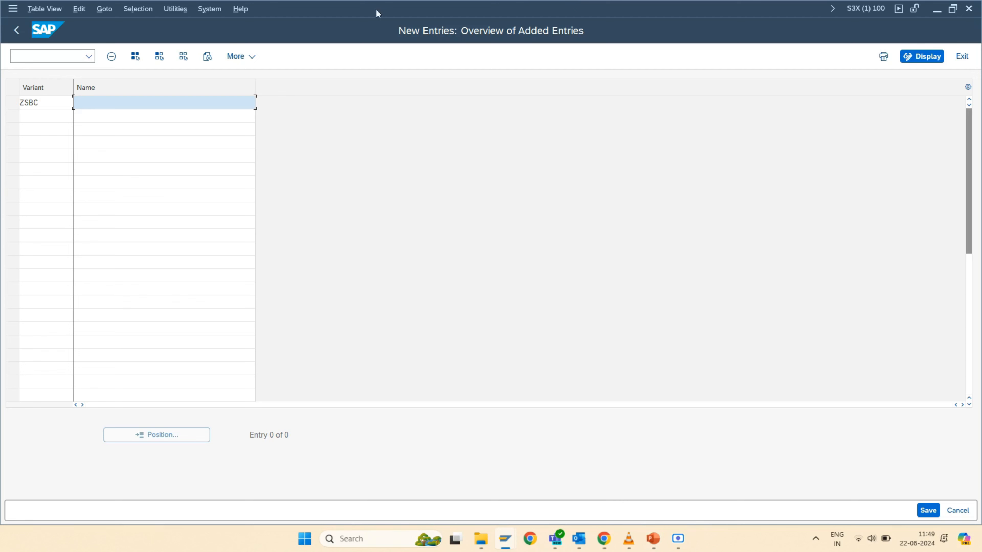
{"action": "left_click_drag", "start_coordinate": [39, 102], "coordinate": [3, 102]}
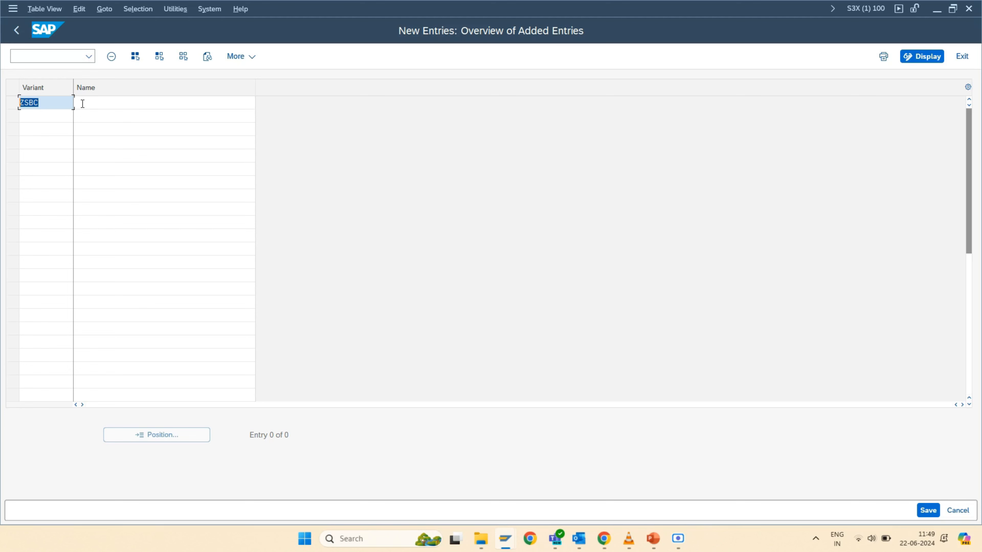
{"action": "type", "text": "Z"}
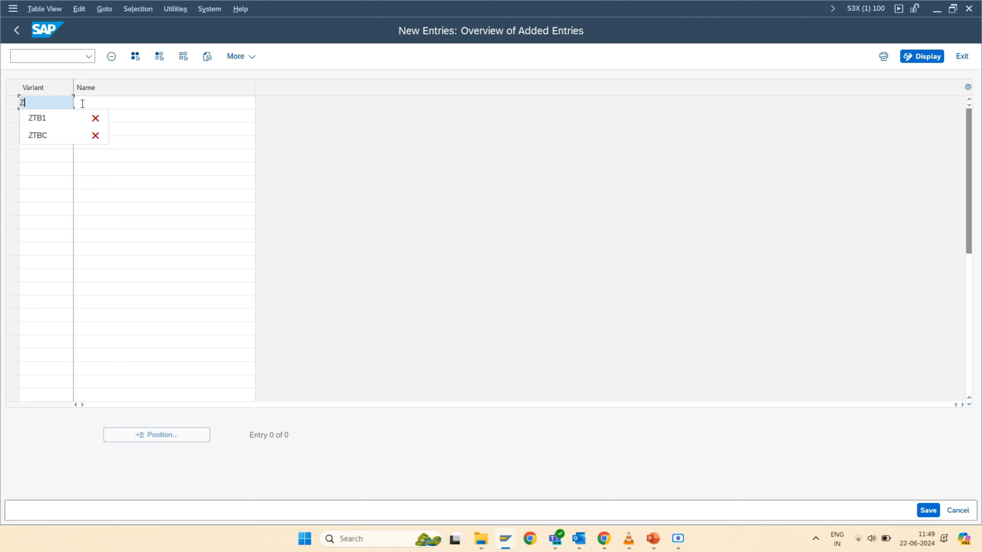
{"action": "type", "text": "SB1"}
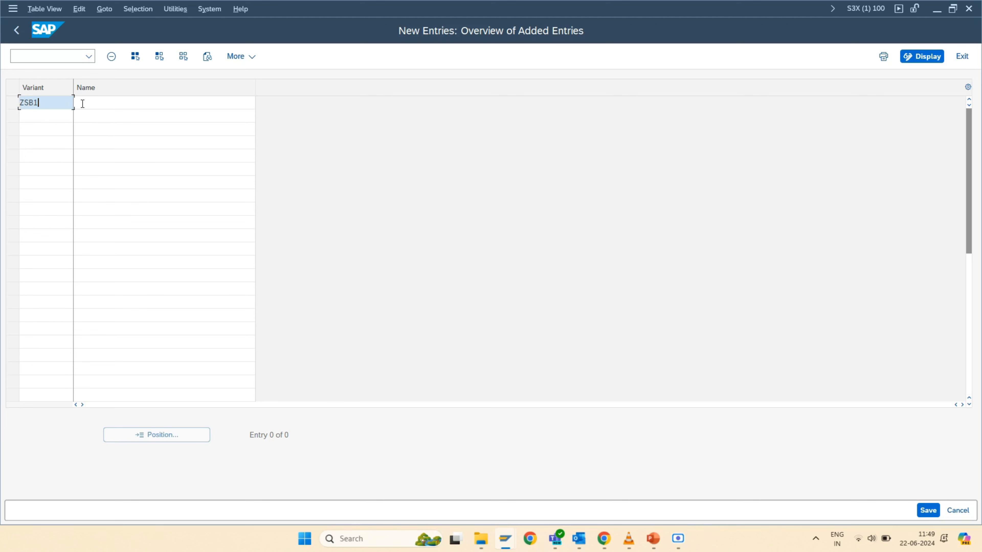
Name the new variant ZSB1 "Posting Period Varriant - SUK1".
{"action": "left_click", "coordinate": [82, 103]}
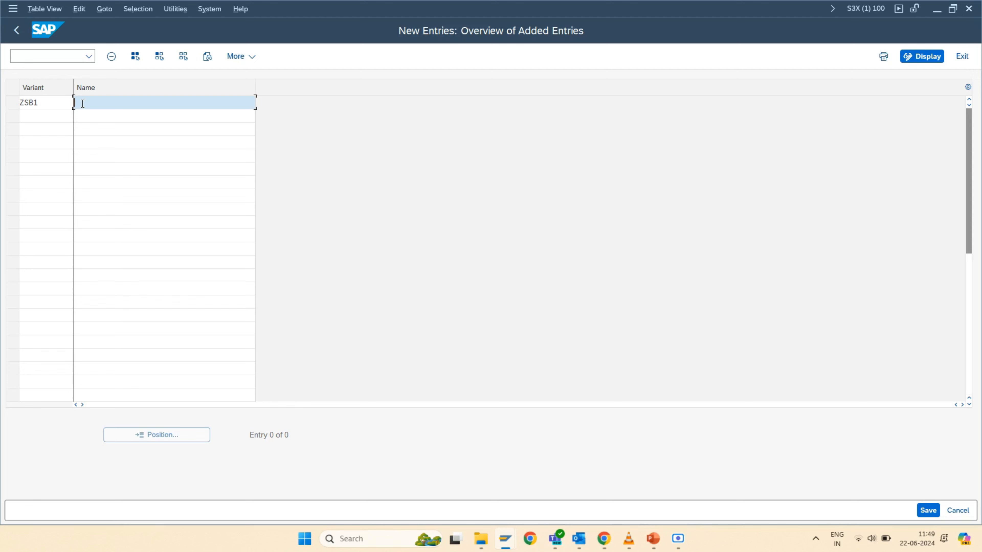
{"action": "key", "text": "Caps_Lock"}
{"action": "type", "text": "Posting "}
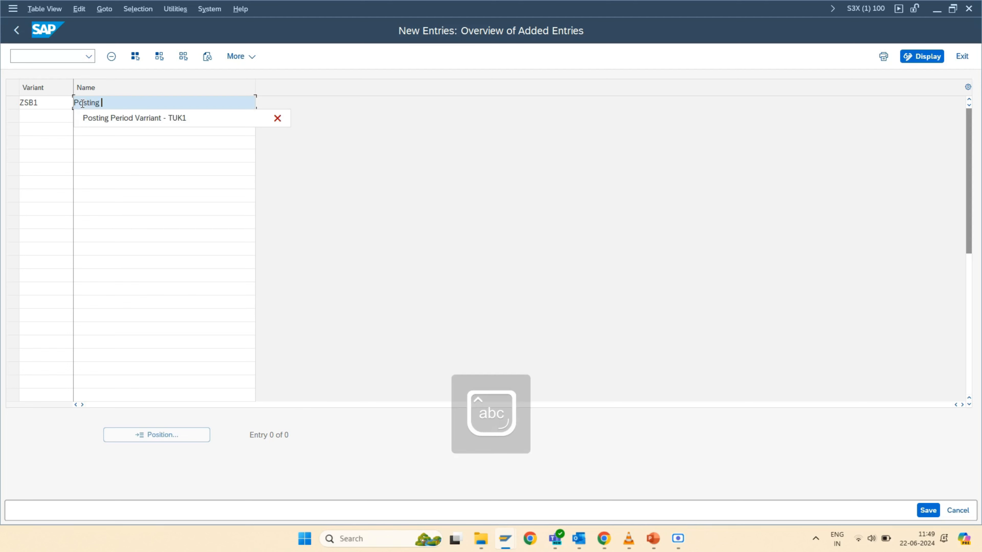
{"action": "type", "text": "Period"}
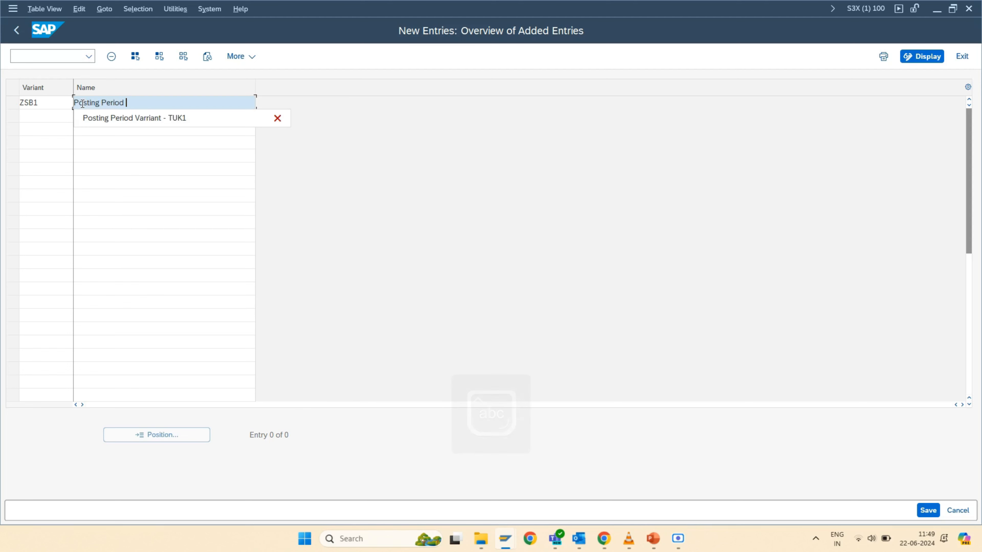
{"action": "left_click", "coordinate": [192, 117]}
{"action": "key", "text": "BackSpace"}
{"action": "key", "text": "BackSpace"}
{"action": "key", "text": "BackSpace"}
{"action": "key", "text": "BackSpace"}
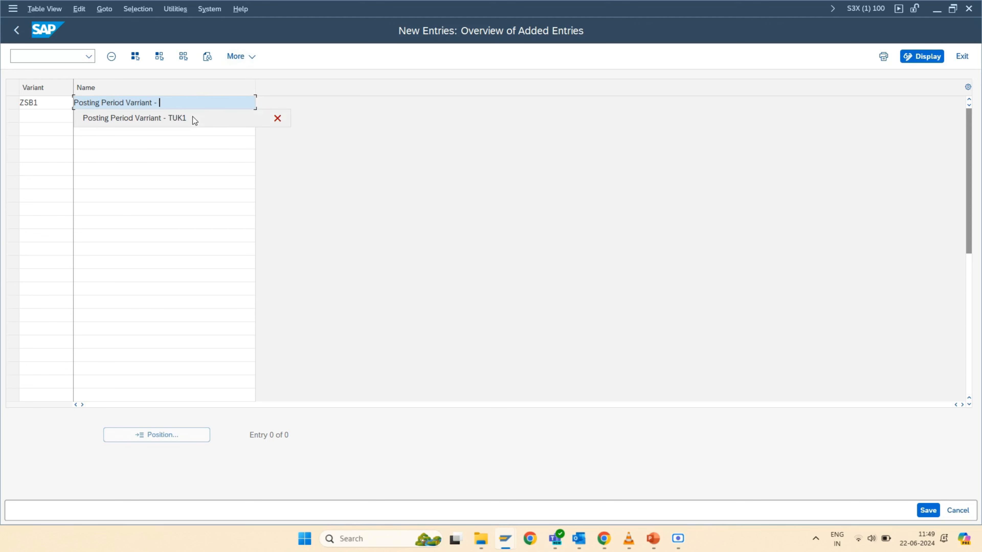
{"action": "type", "text": "suk1"}
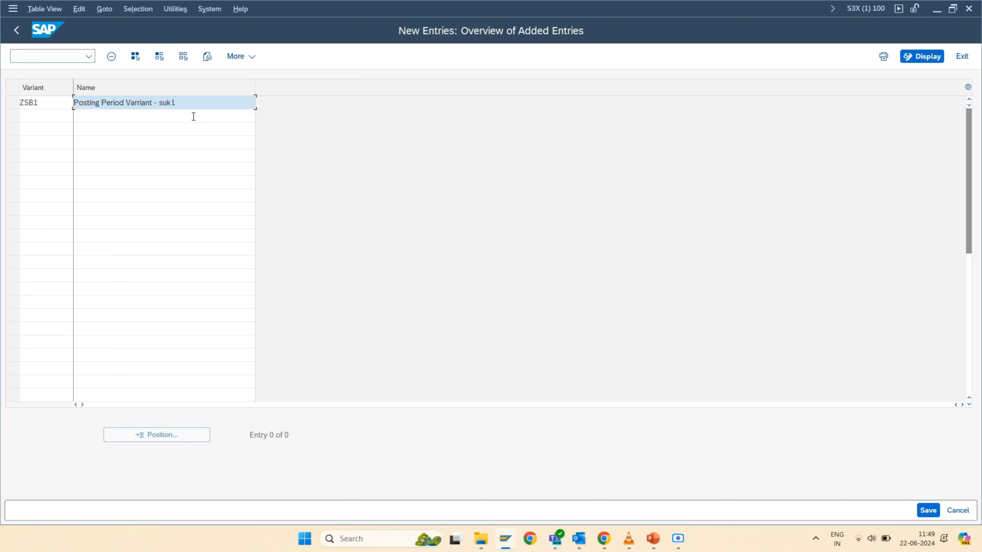
{"action": "key", "text": "BackSpace"}
{"action": "key", "text": "BackSpace"}
{"action": "key", "text": "BackSpace"}
{"action": "key", "text": "BackSpace"}
{"action": "key", "text": "Caps_Lock"}
{"action": "type", "text": "SUK"}
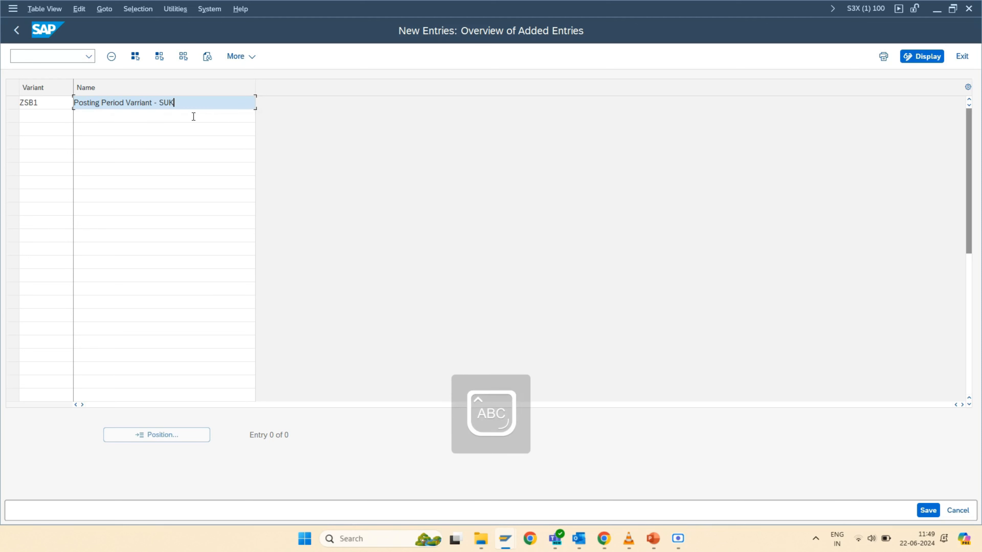
{"action": "type", "text": "1"}
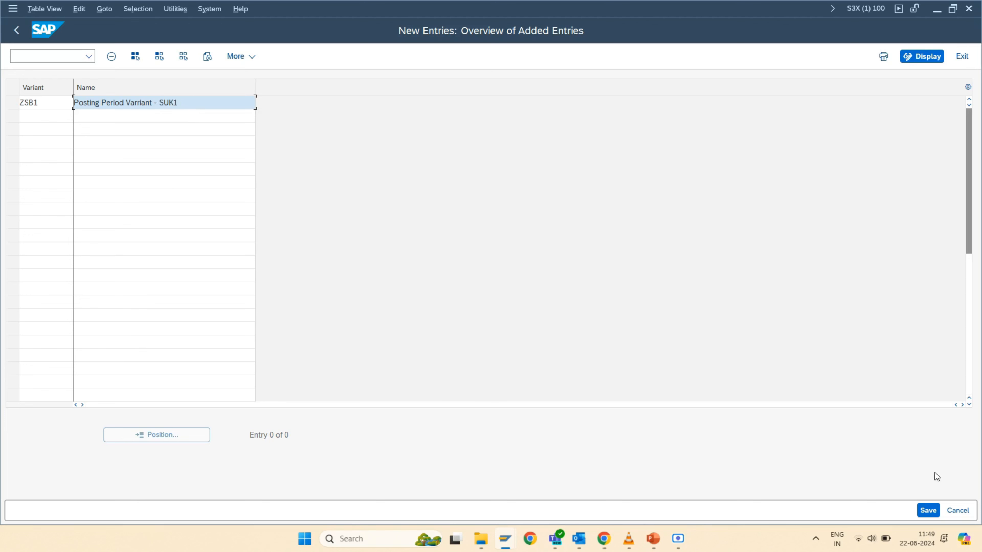
Save variant ZSB1 under the "SAP MM TRAINING" customizing request and return to the implementation guide.
{"action": "left_click", "coordinate": [929, 510]}
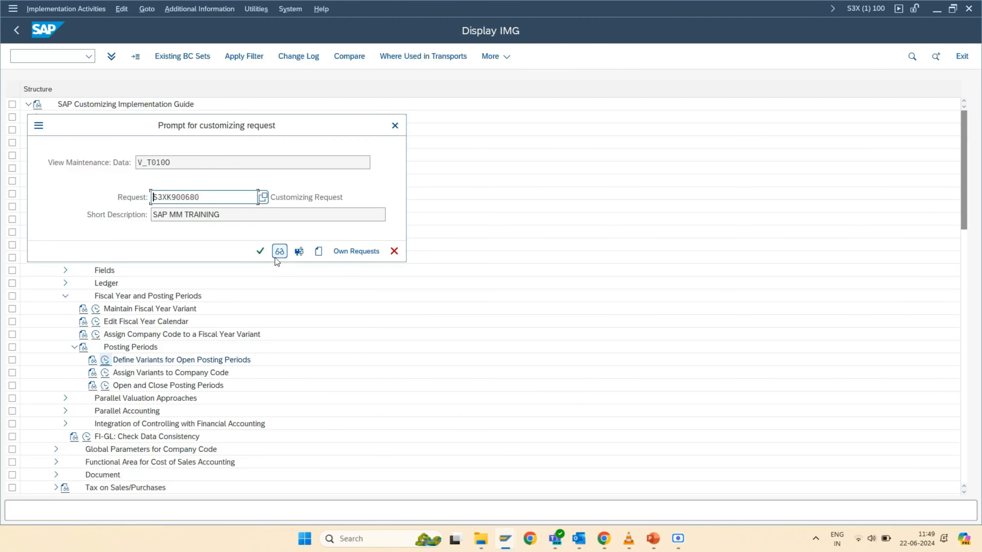
{"action": "left_click", "coordinate": [259, 252]}
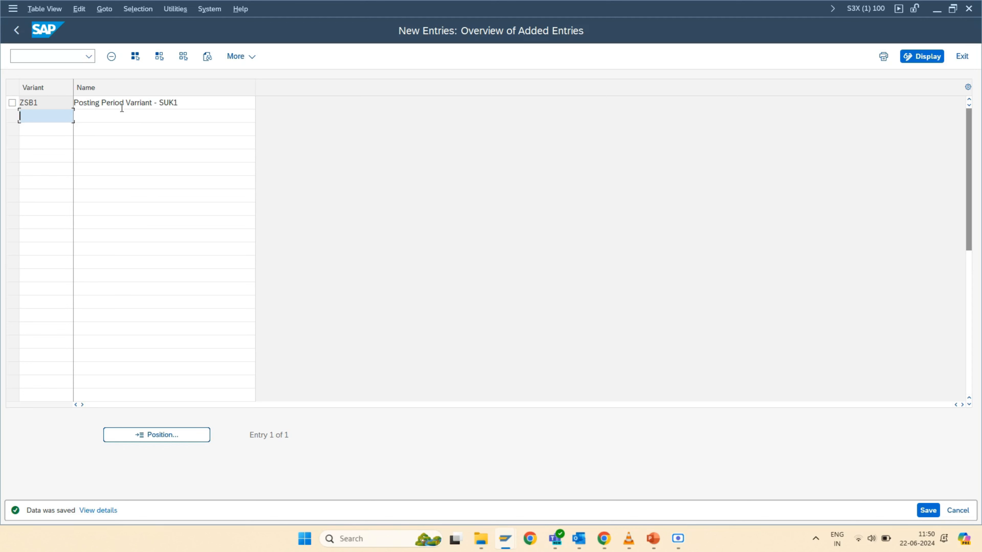
{"action": "left_click", "coordinate": [17, 31]}
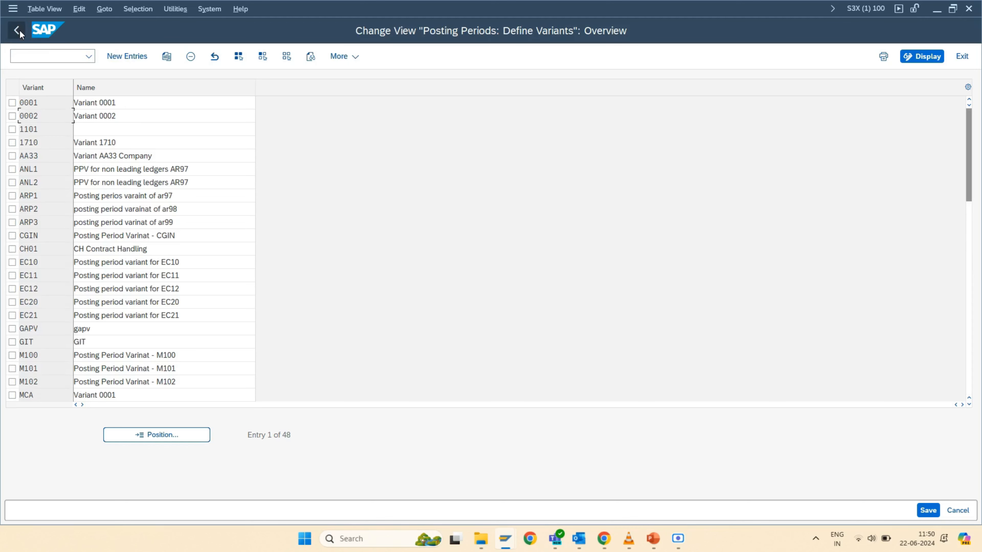
{"action": "left_click", "coordinate": [18, 31]}
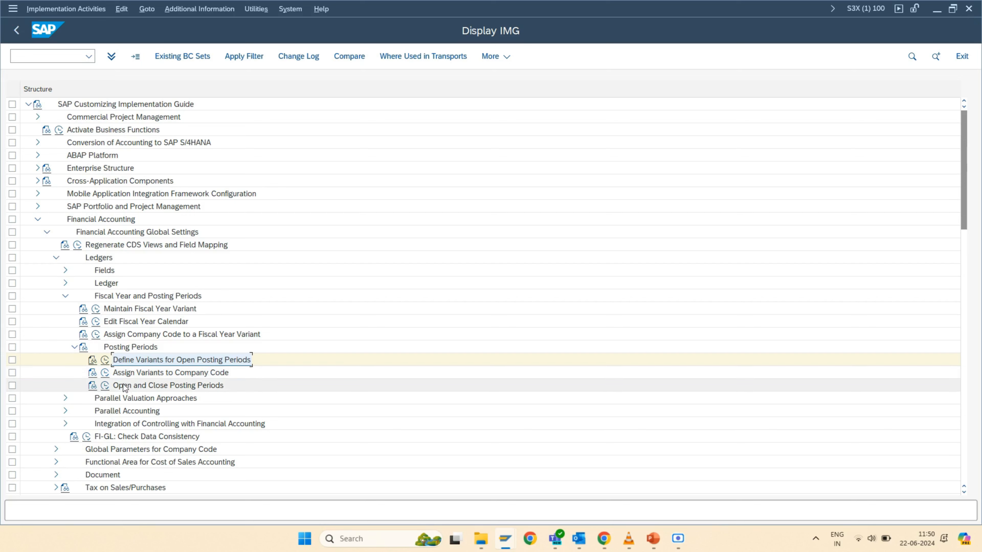
Open the assignment of posting period variants to company codes and go to company code SUK1.
{"action": "left_click", "coordinate": [105, 373]}
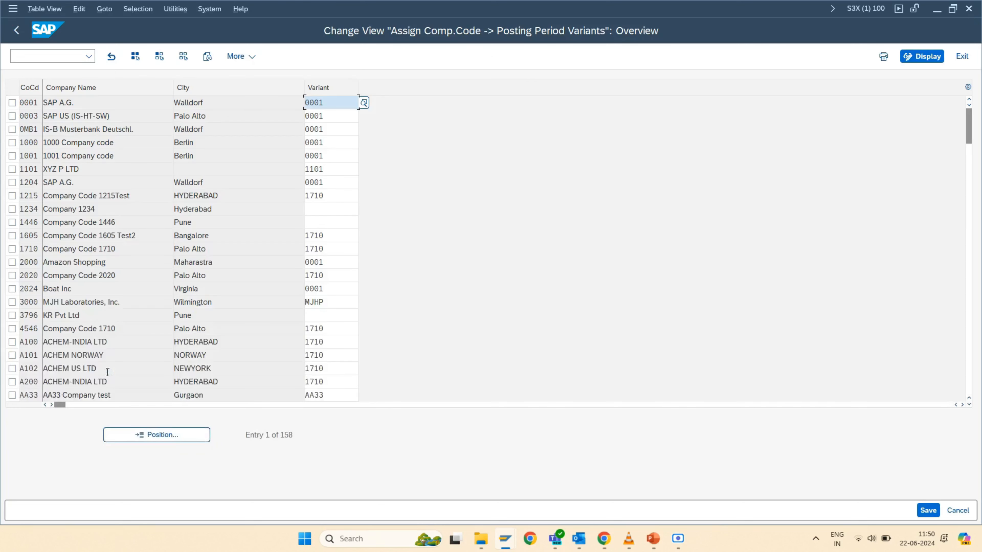
{"action": "left_click", "coordinate": [152, 436]}
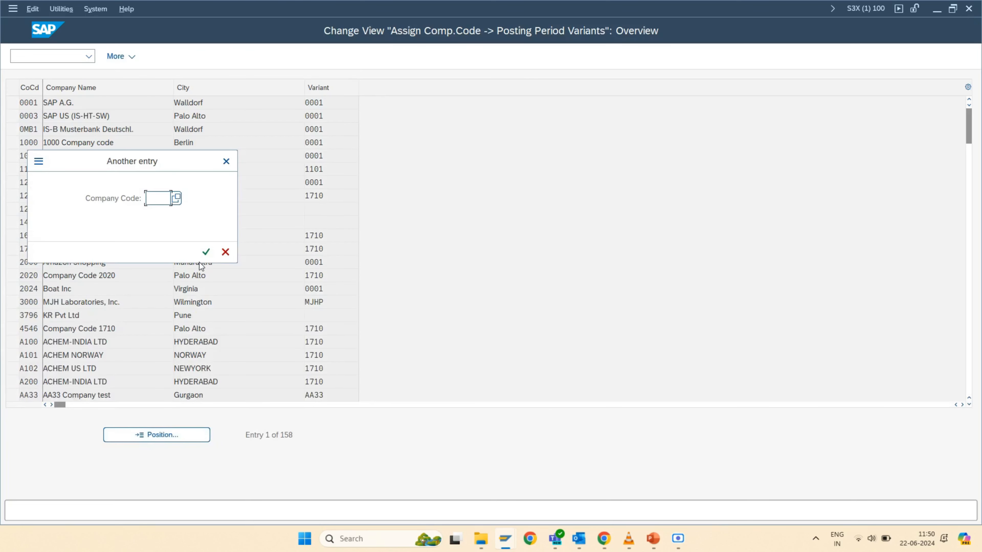
{"action": "type", "text": "SU"}
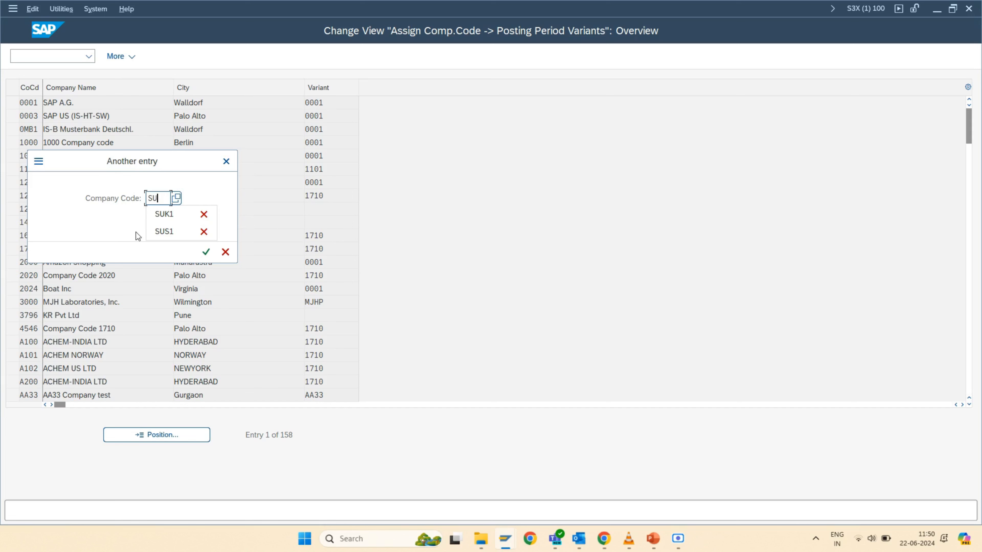
{"action": "left_click", "coordinate": [165, 214]}
{"action": "left_click", "coordinate": [206, 252]}
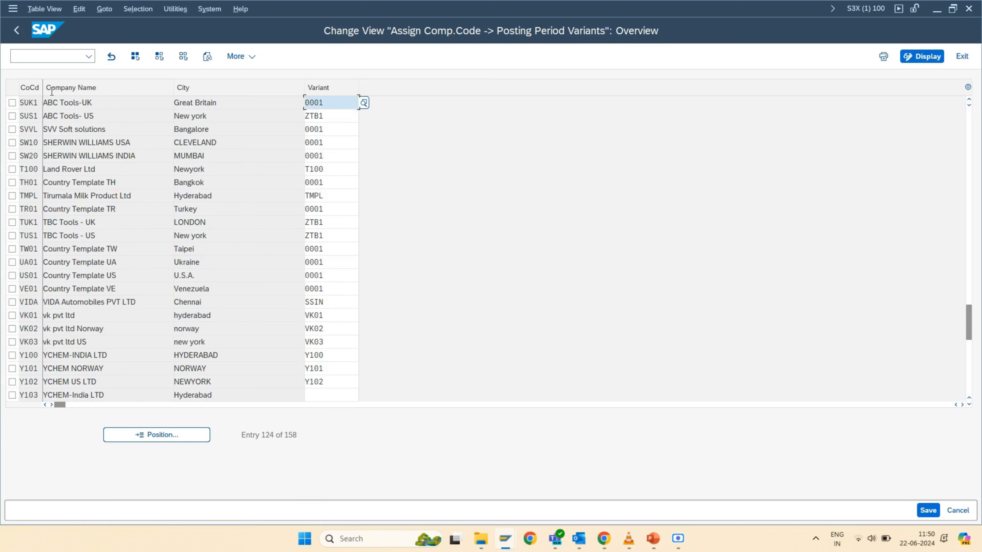
Assign posting period variant ZSB1 to company codes SUK1 and SUS1.
{"action": "left_click_drag", "start_coordinate": [333, 101], "coordinate": [304, 103]}
{"action": "type", "text": "ZSB"}
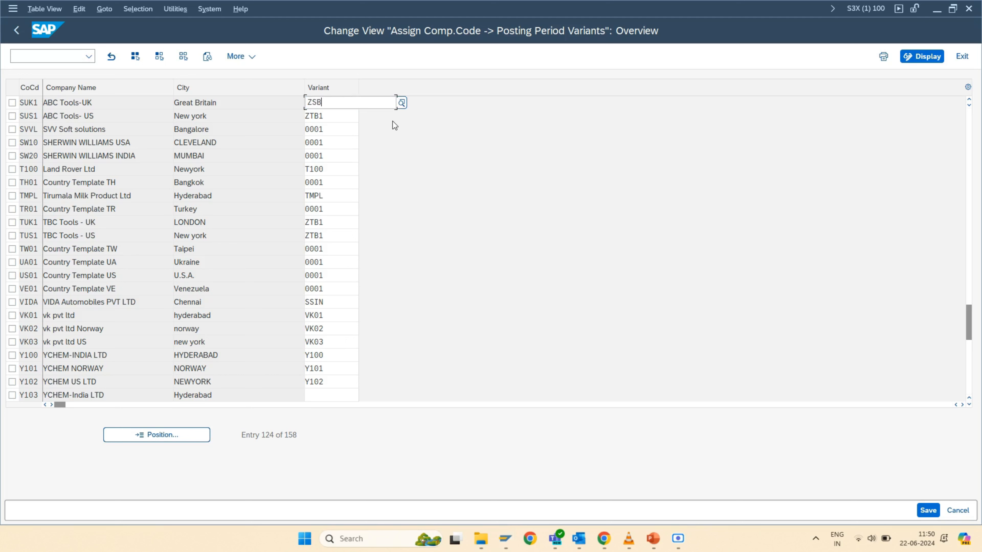
{"action": "type", "text": "1"}
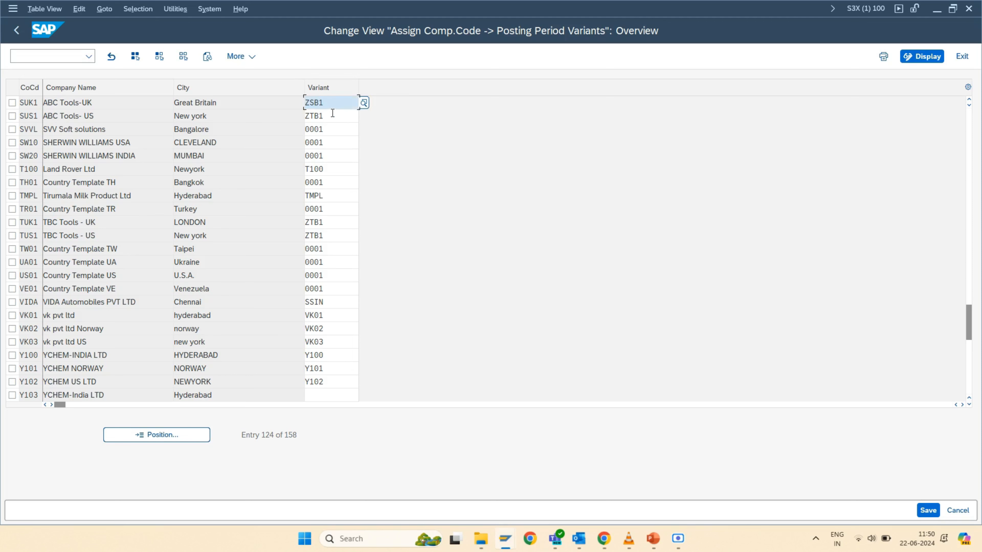
{"action": "left_click_drag", "start_coordinate": [333, 114], "coordinate": [255, 111]}
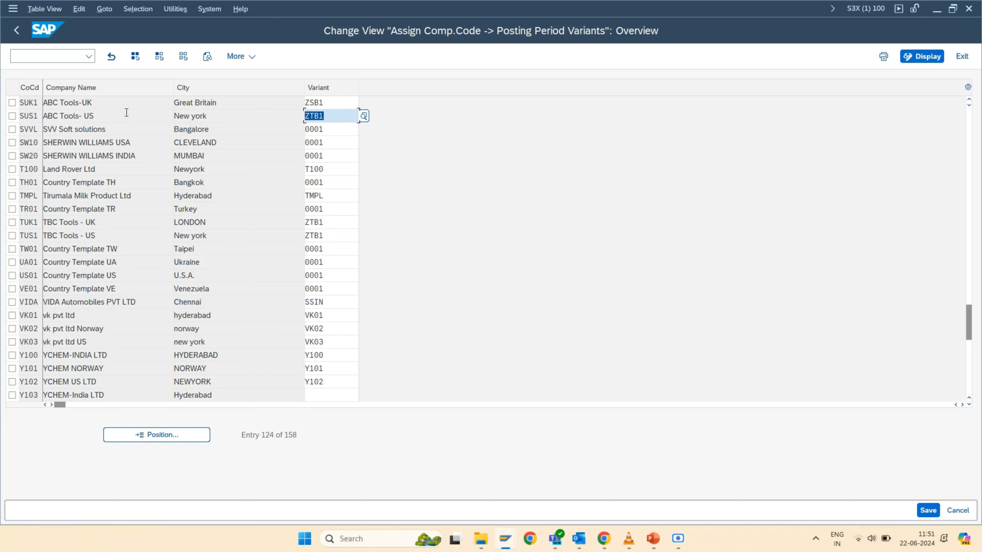
{"action": "type", "text": "ZSB1"}
{"action": "left_click", "coordinate": [311, 117]}
Save the company code assignments under the "SAP MM TRAINING" customizing request and return to the implementation guide.
{"action": "left_click", "coordinate": [932, 512]}
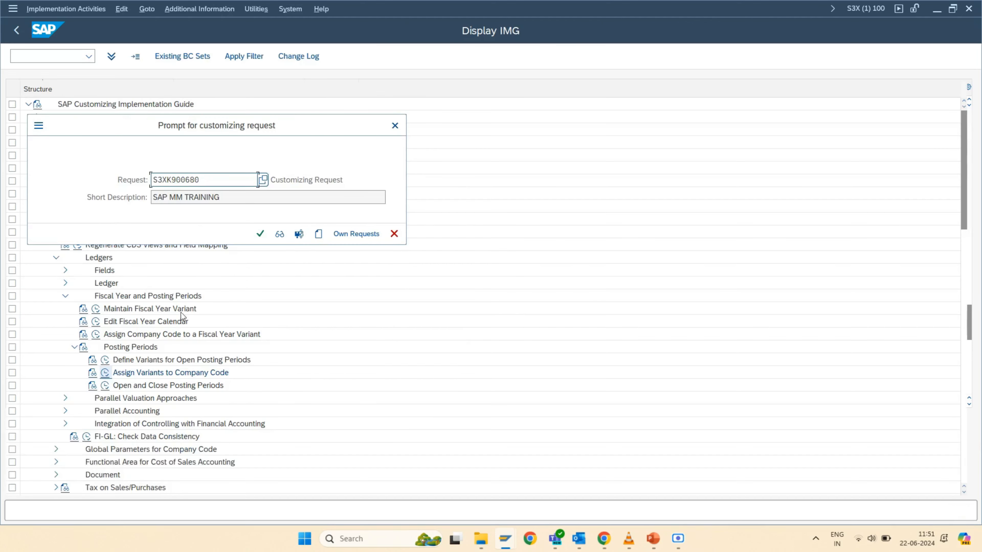
{"action": "left_click", "coordinate": [261, 236]}
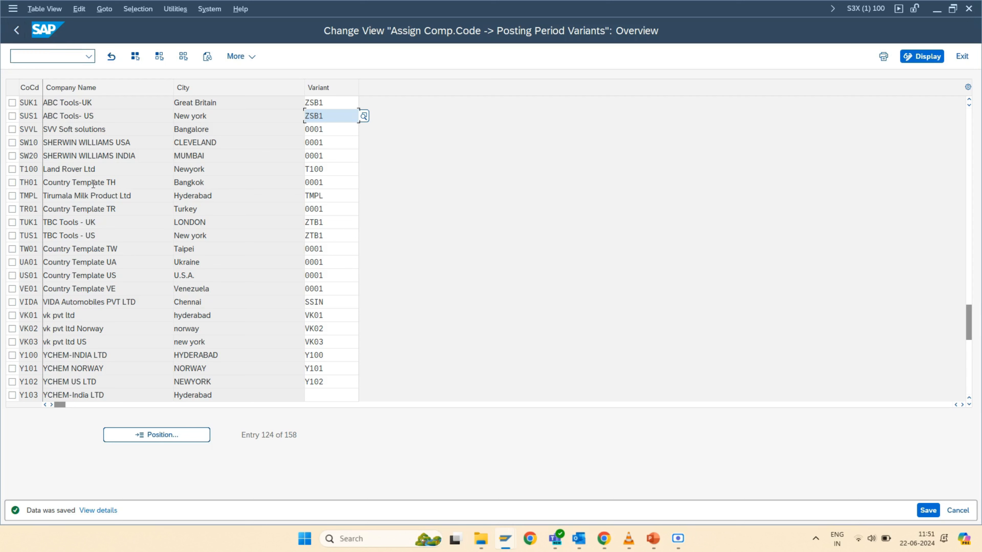
{"action": "left_click", "coordinate": [17, 33]}
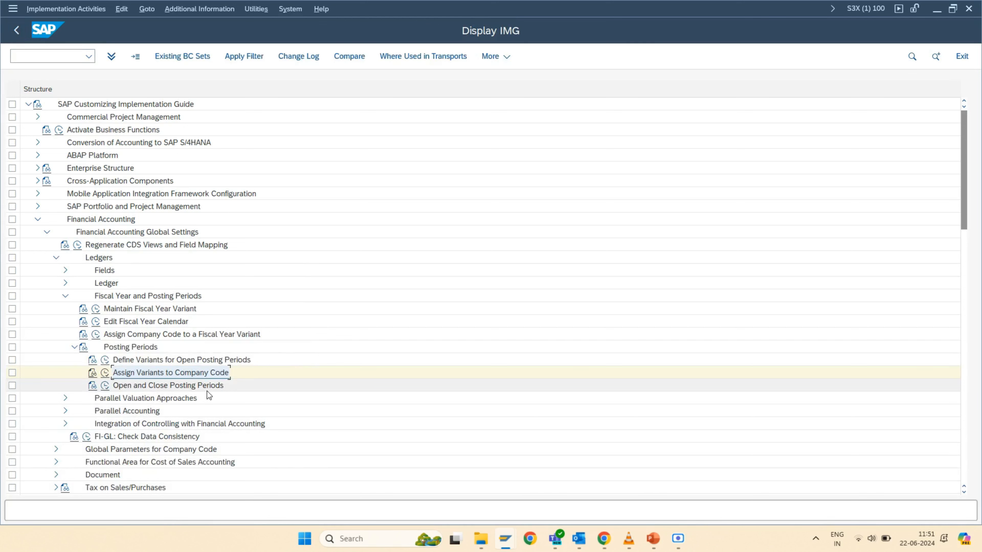
Open the posting period intervals of variant ZSB1 to check for existing entries, and return to the implementation guide.
{"action": "left_click", "coordinate": [105, 386]}
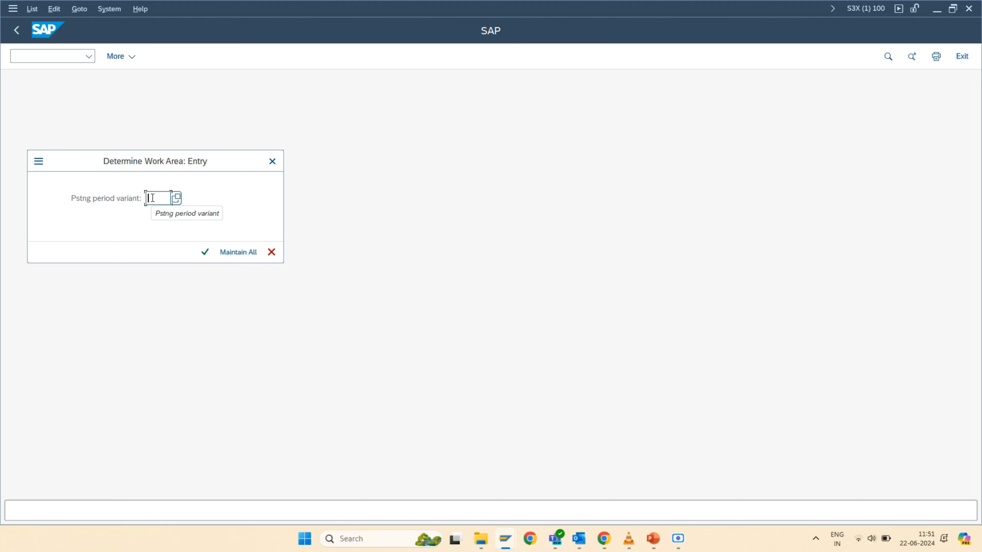
{"action": "type", "text": "ZS"}
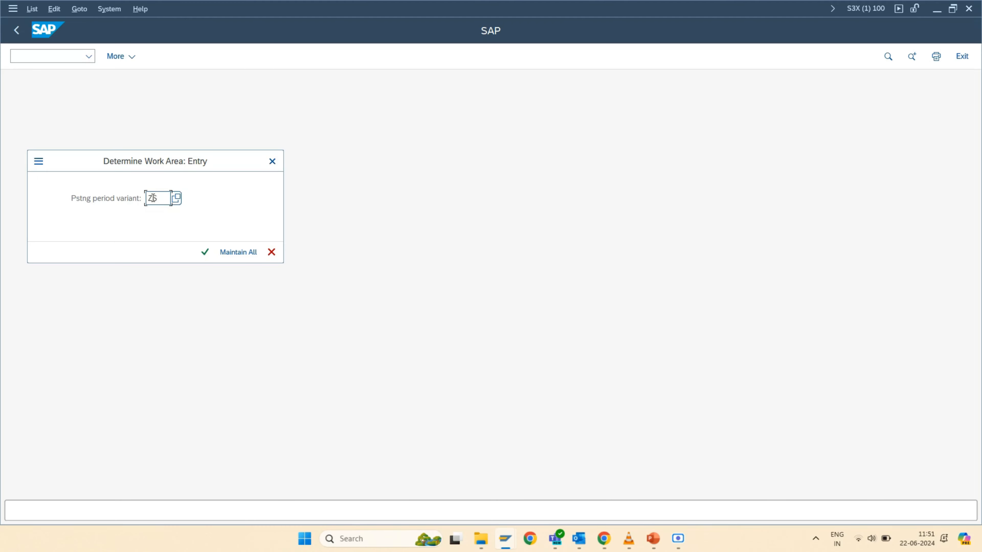
{"action": "type", "text": "B1"}
{"action": "left_click", "coordinate": [206, 253]}
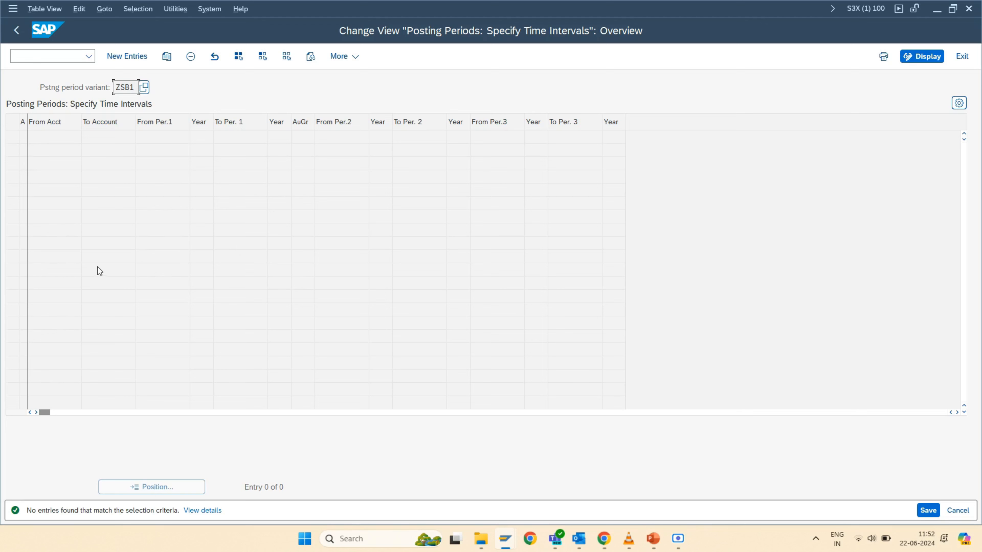
{"action": "left_click", "coordinate": [17, 31]}
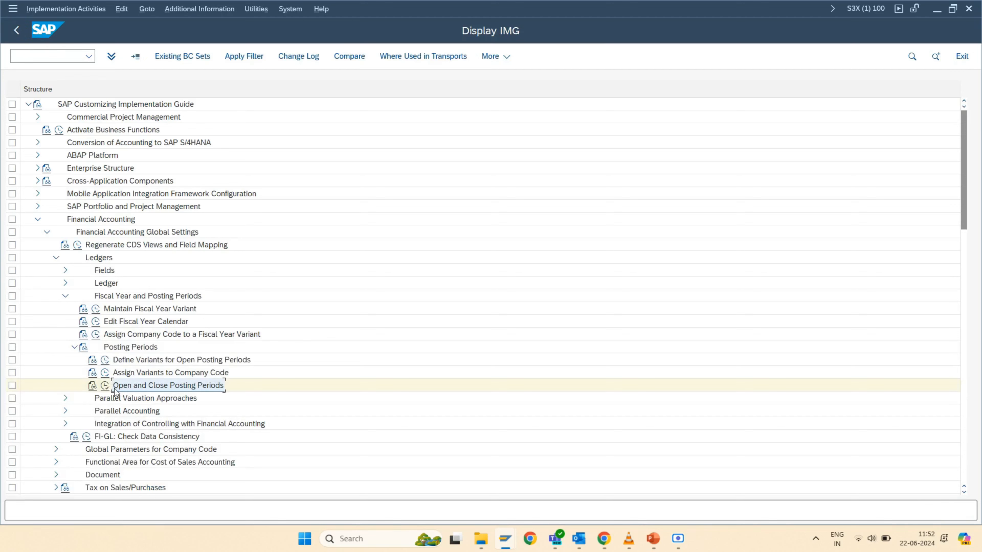
Open the posting period intervals of all variants and start copying the six entries of variant 0001.
{"action": "left_click", "coordinate": [105, 386]}
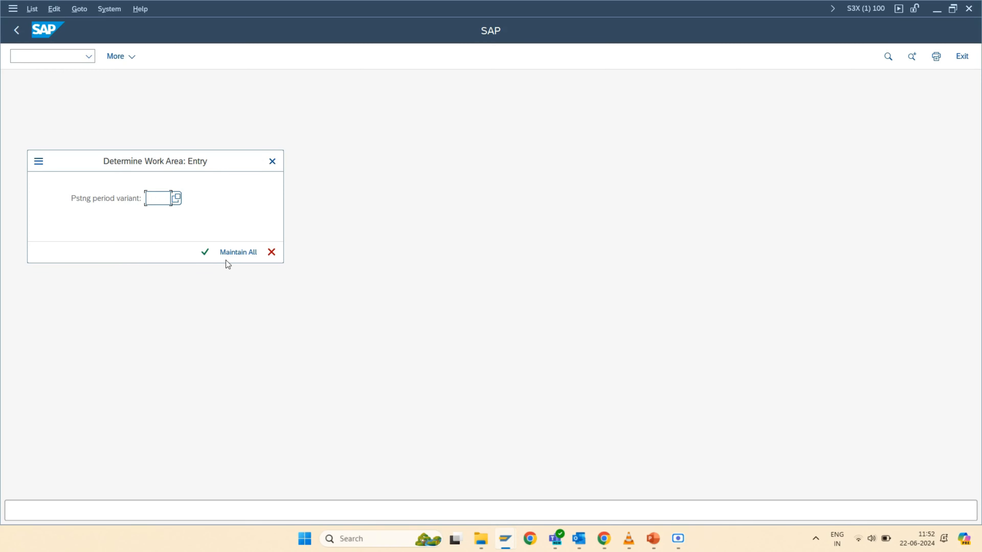
{"action": "left_click", "coordinate": [238, 254]}
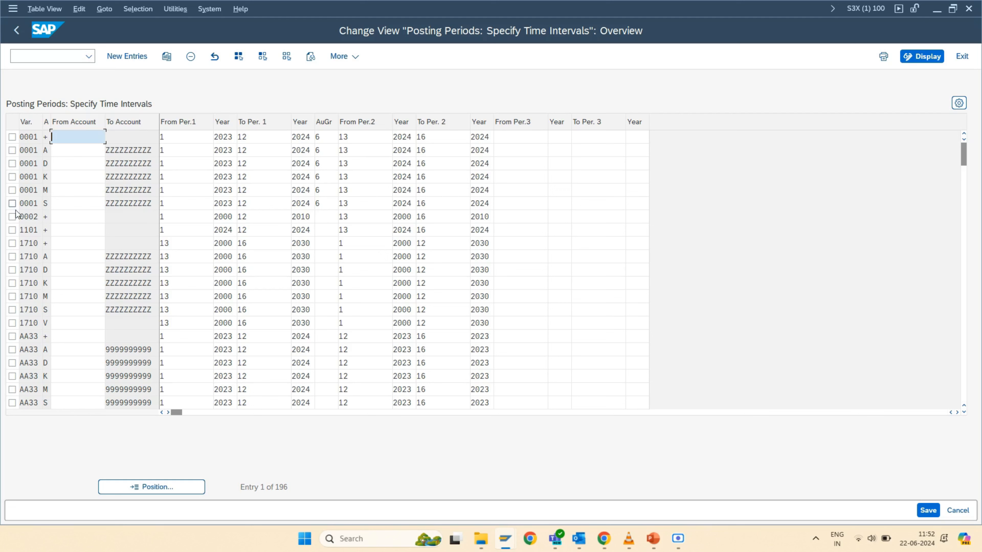
{"action": "left_click", "coordinate": [12, 137]}
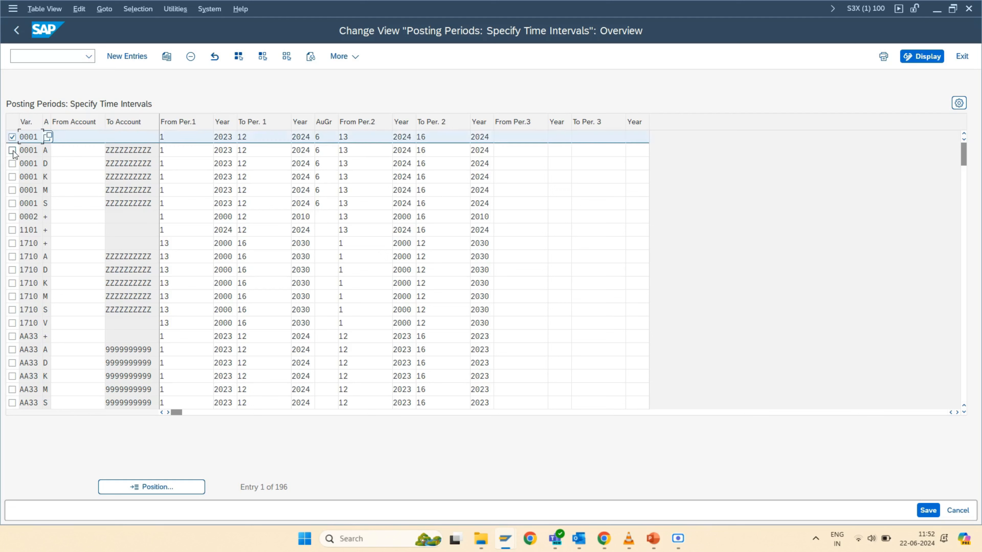
{"action": "left_click", "coordinate": [12, 151]}
{"action": "left_click", "coordinate": [12, 164]}
{"action": "left_click", "coordinate": [12, 177]}
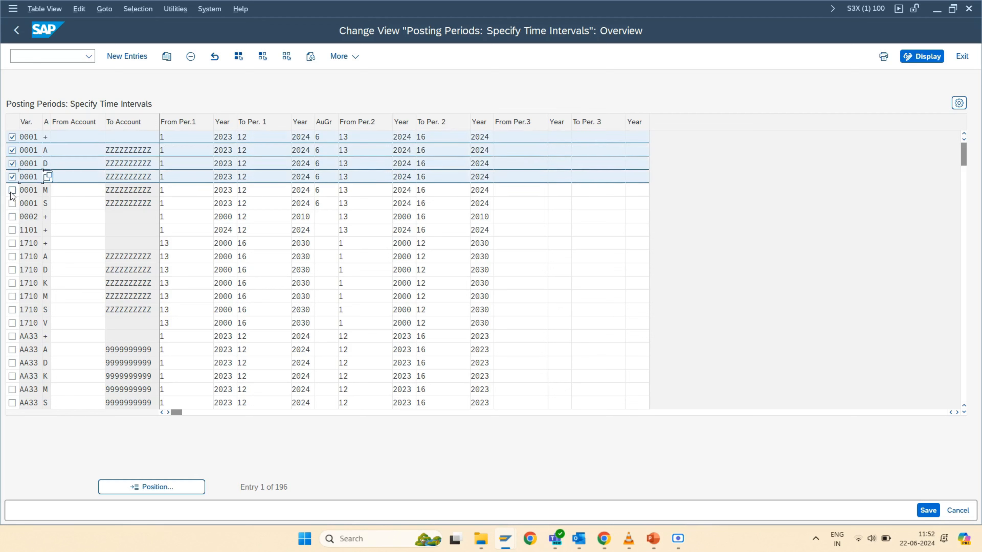
{"action": "left_click", "coordinate": [12, 190]}
{"action": "left_click", "coordinate": [12, 204]}
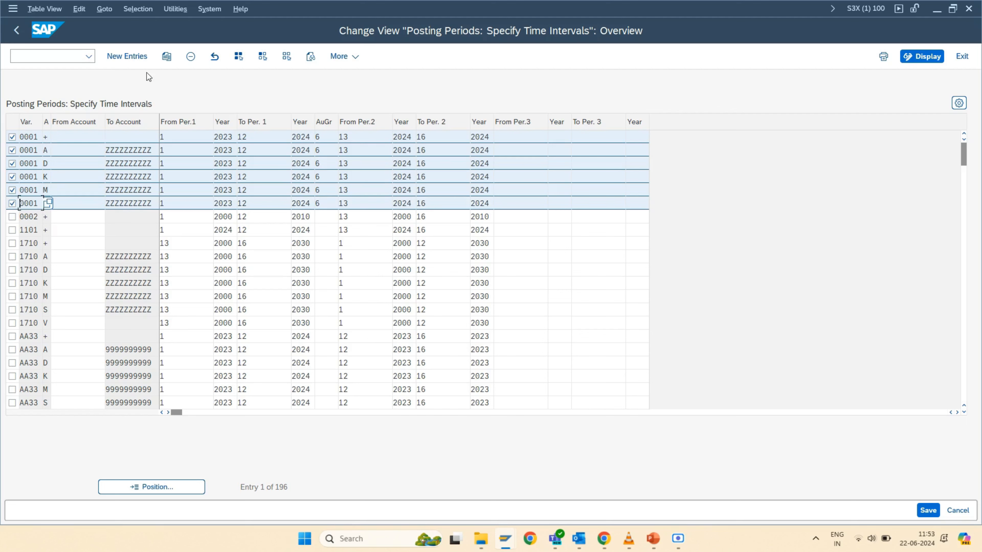
{"action": "left_click", "coordinate": [166, 57]}
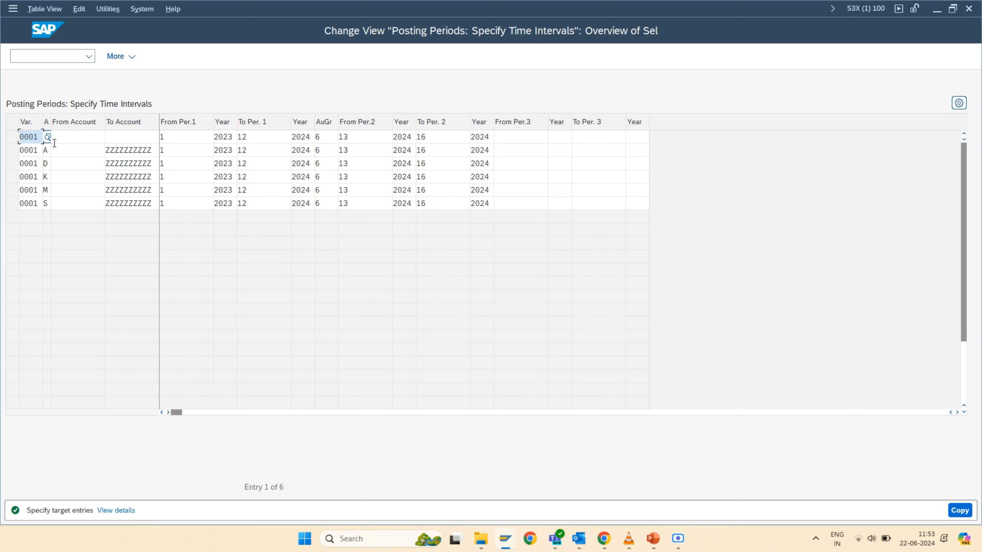
Set the target variant to ZSB1 in all six rows, for account types +, A, D, K, M and S.
{"action": "key", "text": "ctrl+a"}
{"action": "type", "text": "ZS"}
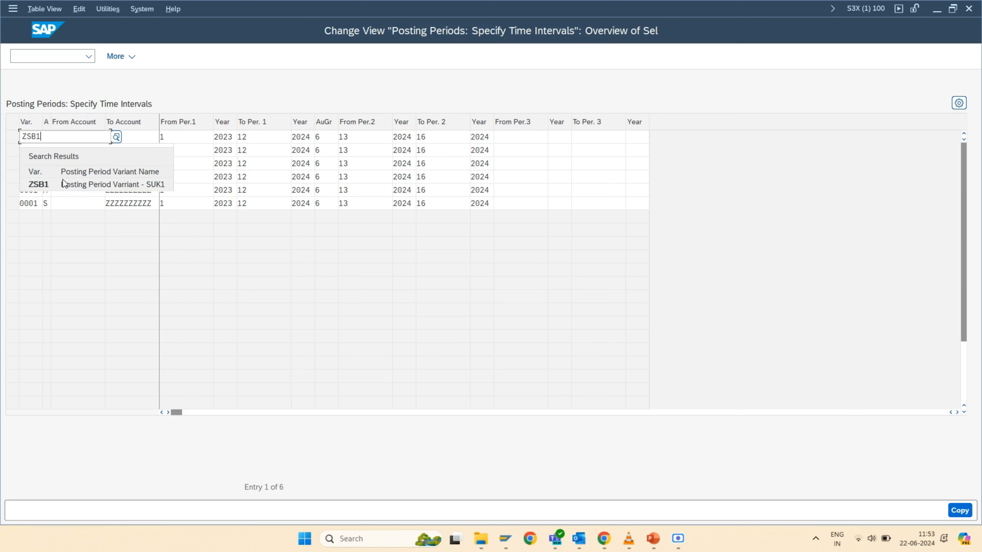
{"action": "left_click", "coordinate": [64, 182]}
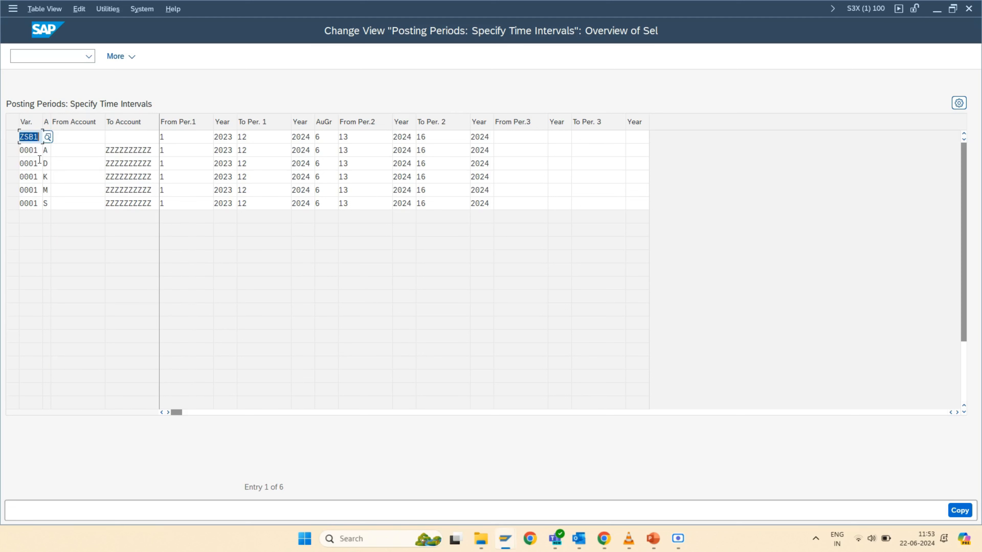
{"action": "double_click", "coordinate": [25, 154]}
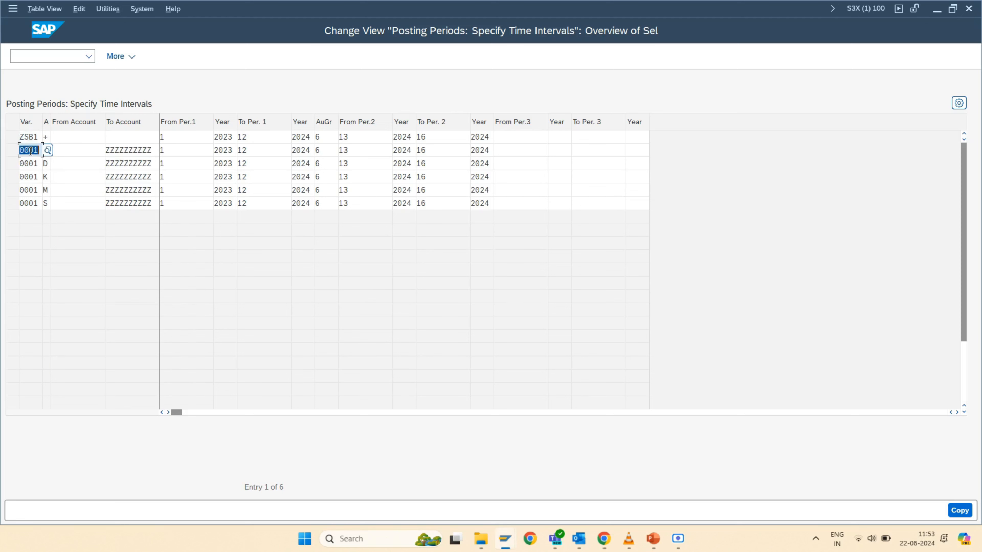
{"action": "key", "text": "ctrl+v"}
{"action": "double_click", "coordinate": [24, 163]}
{"action": "key", "text": "ctrl+v"}
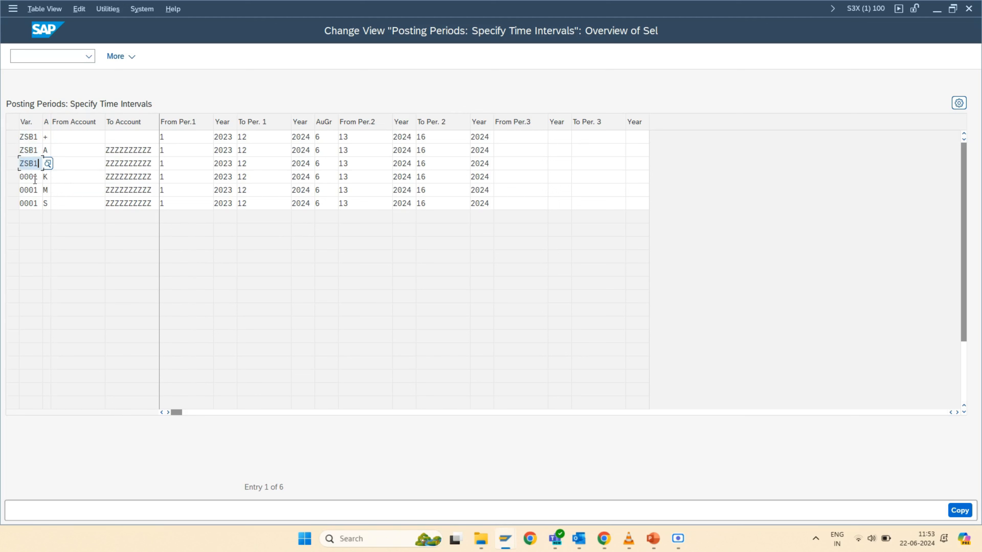
{"action": "double_click", "coordinate": [34, 178]}
{"action": "key", "text": "ctrl+v"}
{"action": "double_click", "coordinate": [33, 190]}
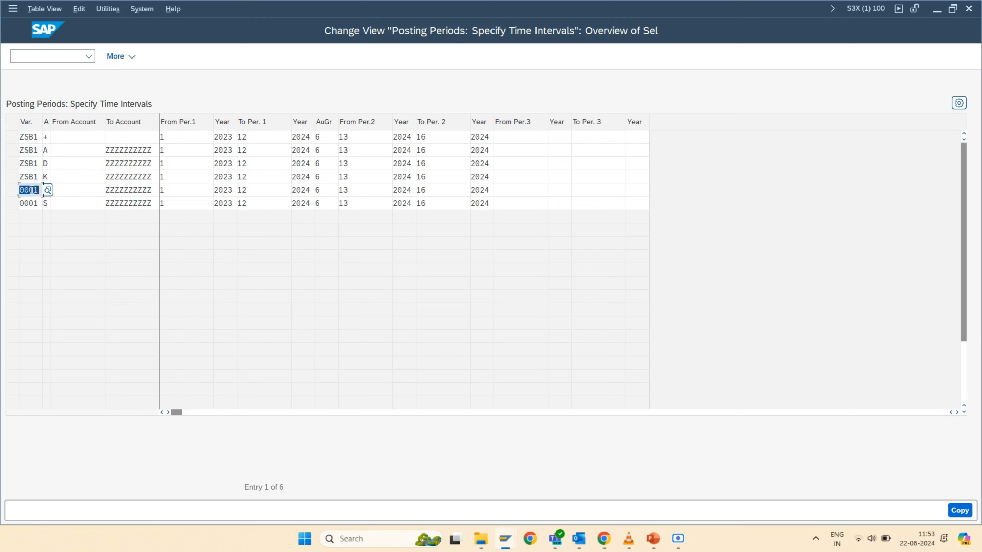
{"action": "key", "text": "ctrl+v"}
{"action": "left_click", "coordinate": [31, 204]}
{"action": "double_click", "coordinate": [31, 204]}
{"action": "key", "text": "ctrl+v"}
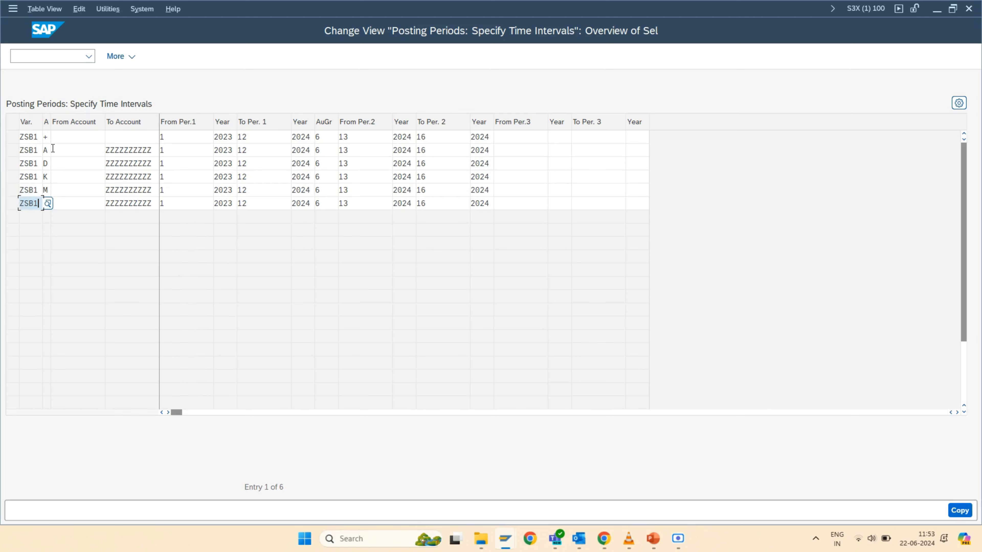
Copy the six ZSB1 entries and save them under the "SAP MM TRAINING" customizing request.
{"action": "left_click", "coordinate": [68, 204]}
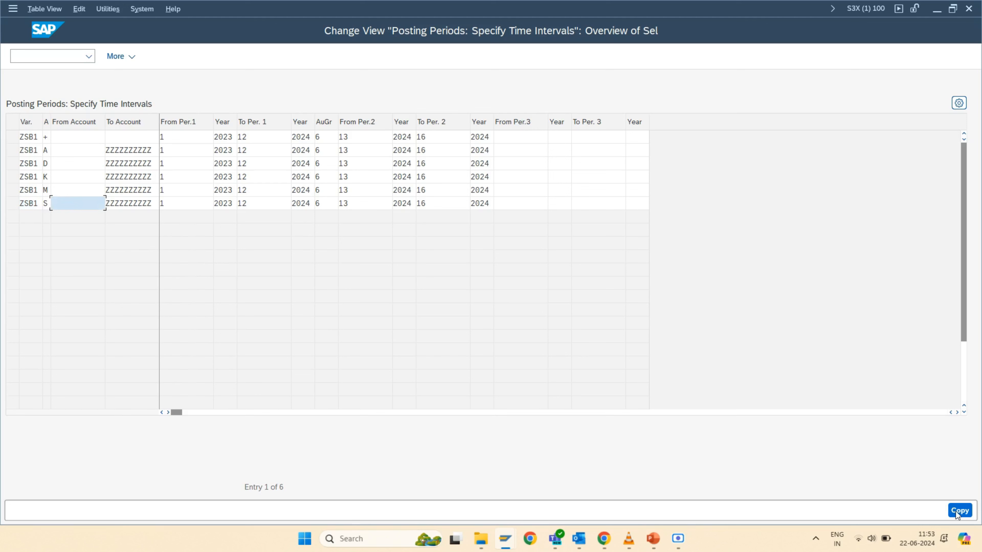
{"action": "key", "text": "Return"}
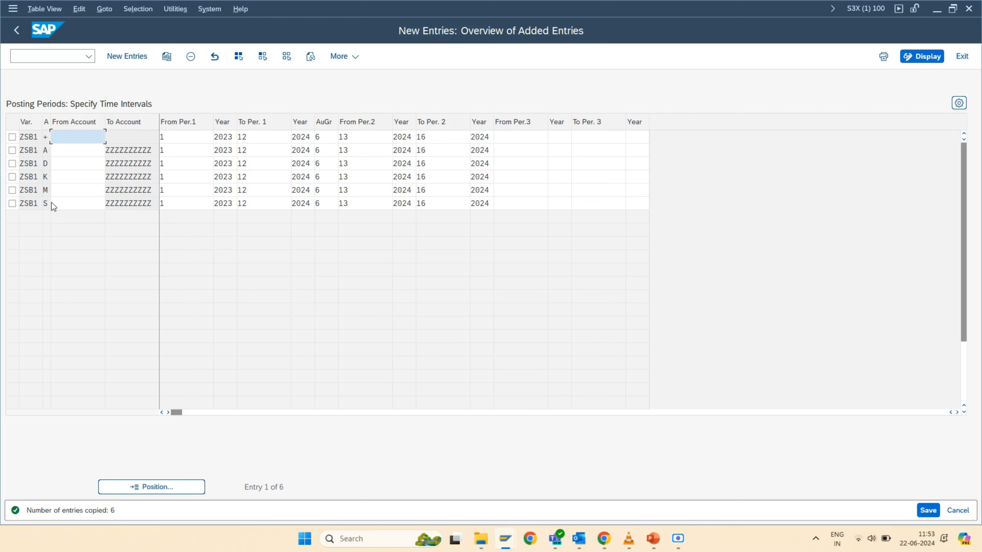
{"action": "left_click", "coordinate": [930, 511]}
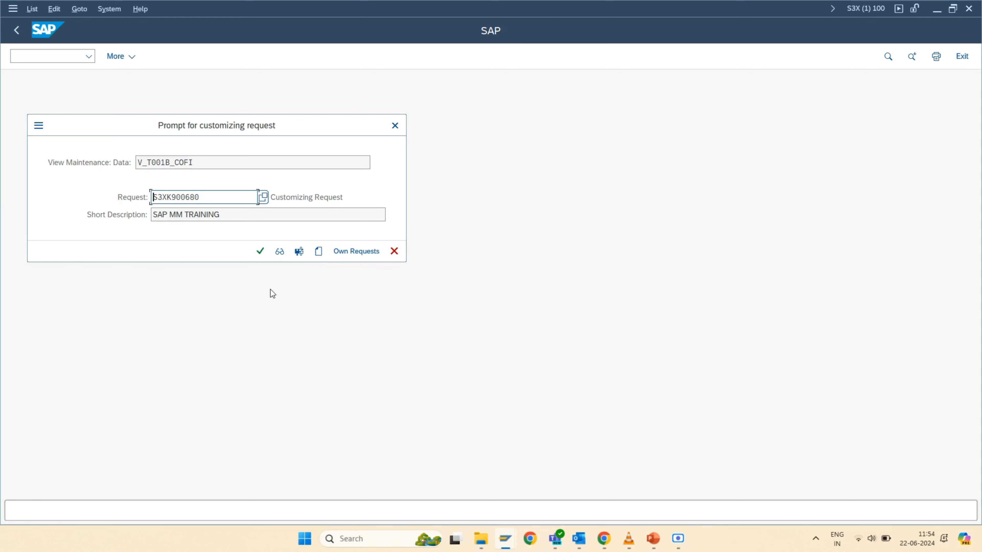
{"action": "left_click", "coordinate": [259, 255]}
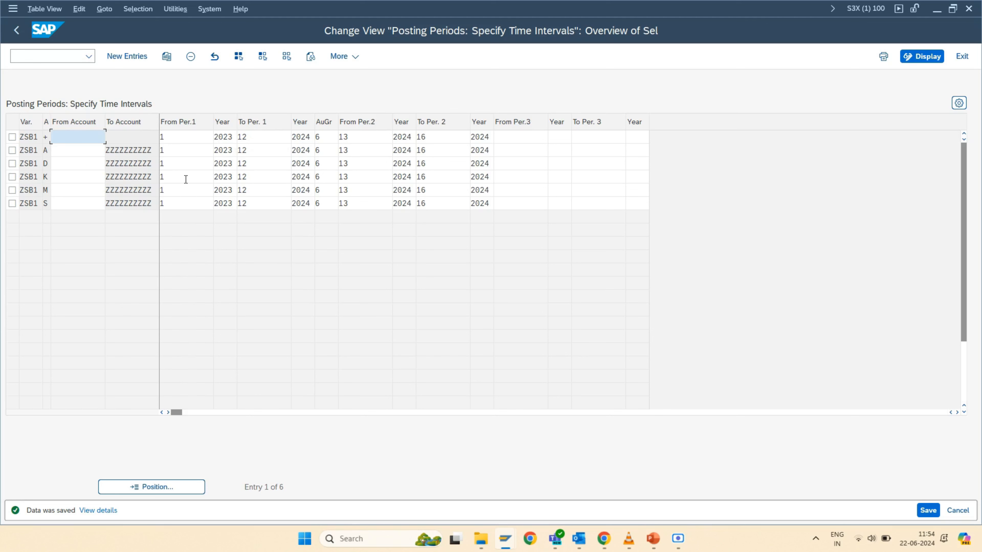
Set the starting year of the first period interval to 2024 in all six ZSB1 rows.
{"action": "double_click", "coordinate": [219, 141]}
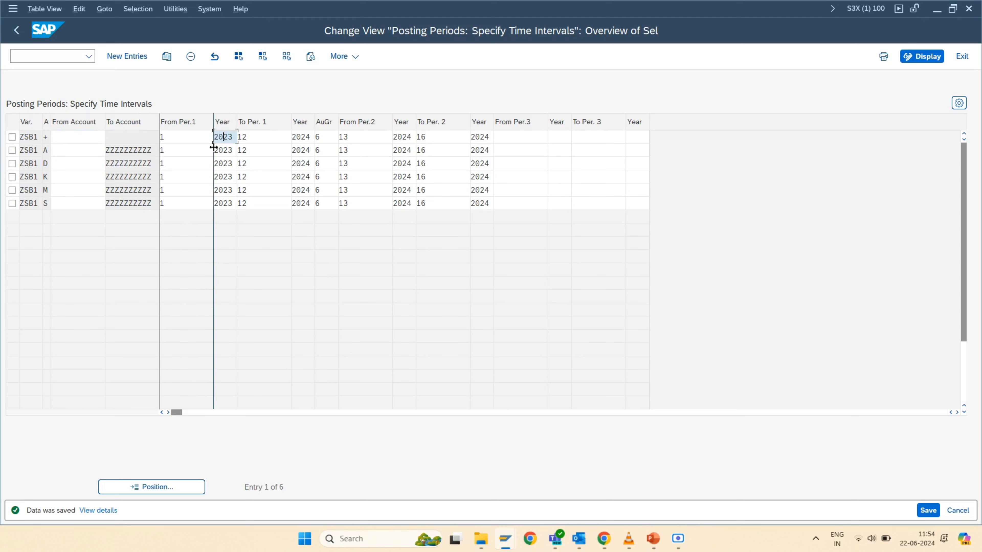
{"action": "type", "text": "2024"}
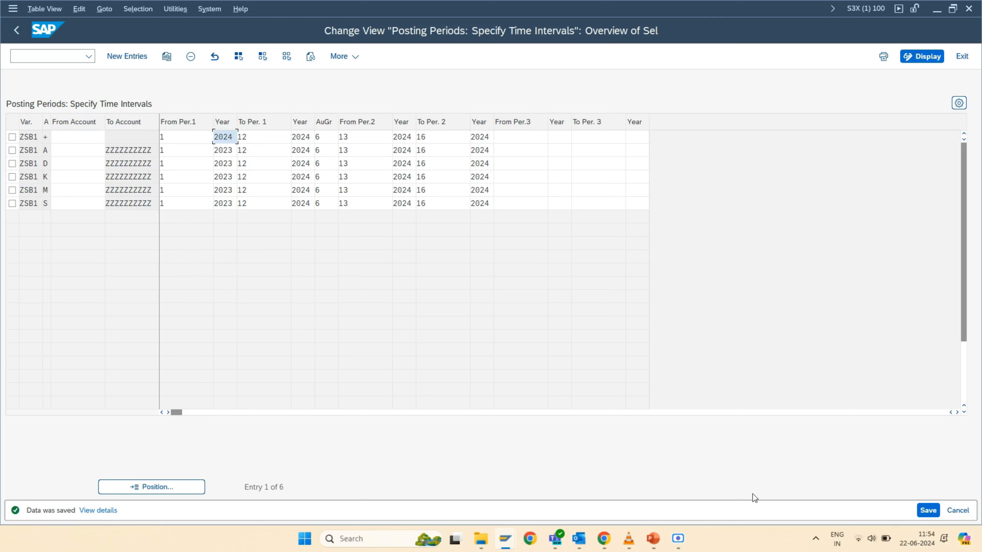
{"action": "double_click", "coordinate": [225, 150]}
{"action": "type", "text": "2024"}
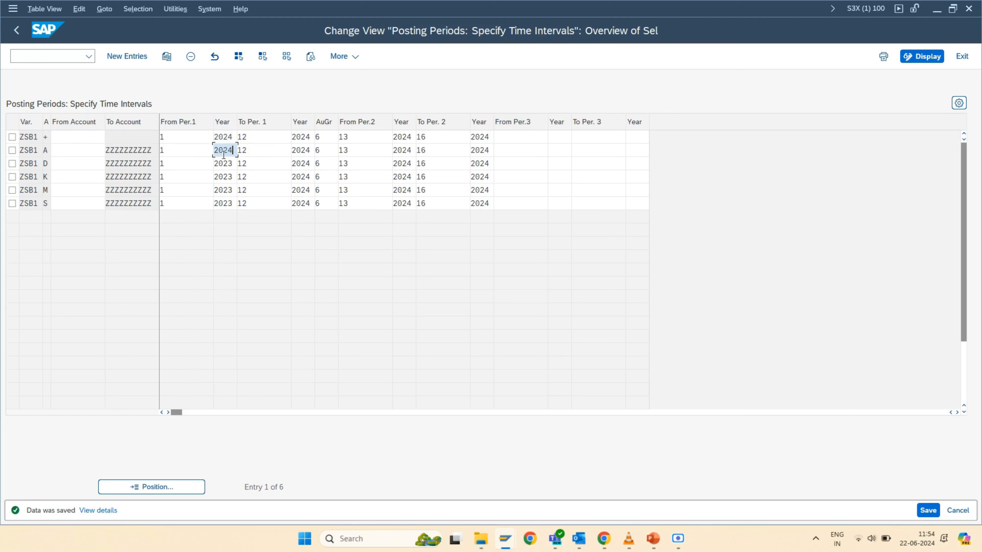
{"action": "double_click", "coordinate": [225, 163]}
{"action": "type", "text": "2024"}
{"action": "double_click", "coordinate": [224, 176]}
{"action": "type", "text": "2024"}
{"action": "double_click", "coordinate": [225, 190]}
{"action": "type", "text": "2024"}
{"action": "double_click", "coordinate": [226, 203]}
{"action": "key", "text": "BackSpace"}
{"action": "type", "text": "2024"}
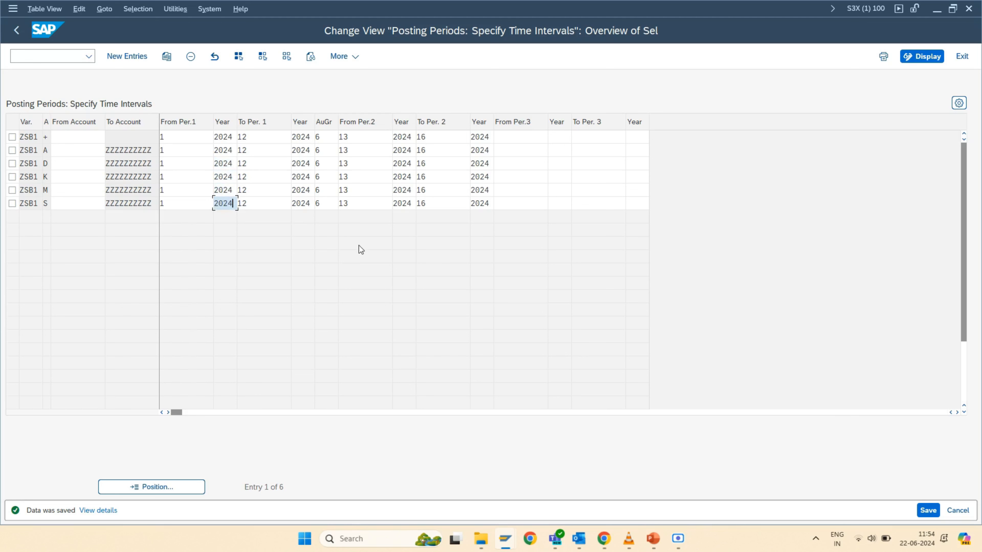
{"action": "key", "text": "Return"}
Examine the three period intervals of the ZSB1 entries and display the possible account types.
{"action": "left_click", "coordinate": [177, 138]}
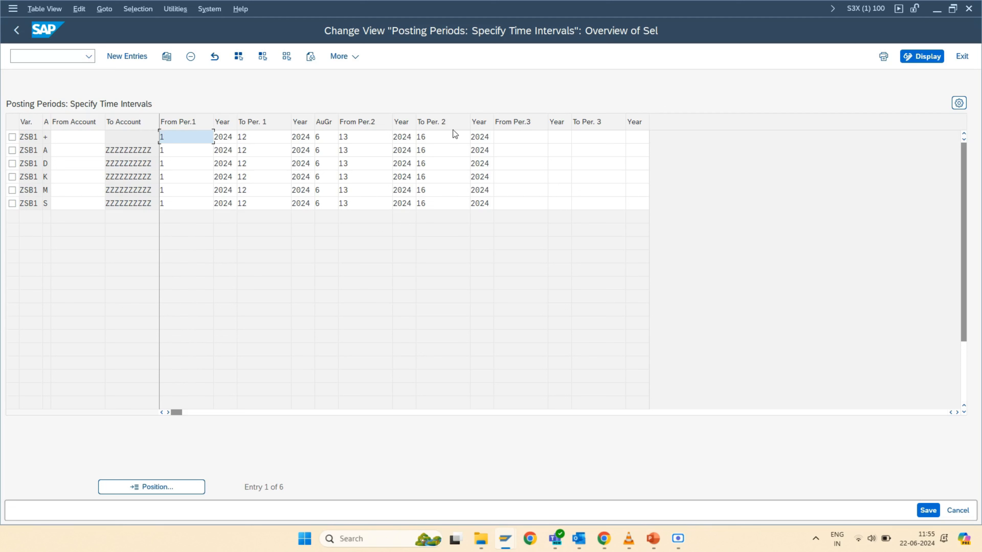
{"action": "left_click", "coordinate": [433, 136]}
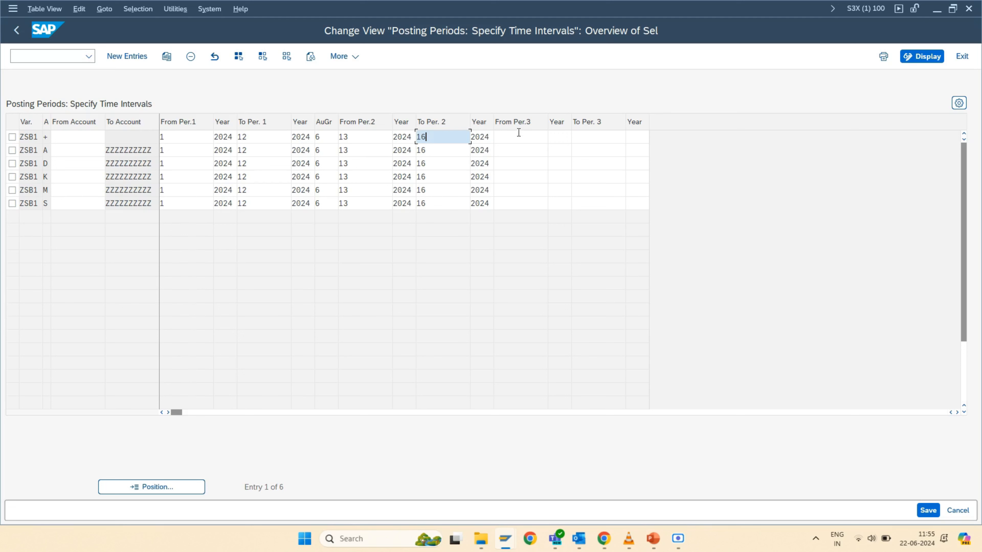
{"action": "left_click", "coordinate": [496, 137]}
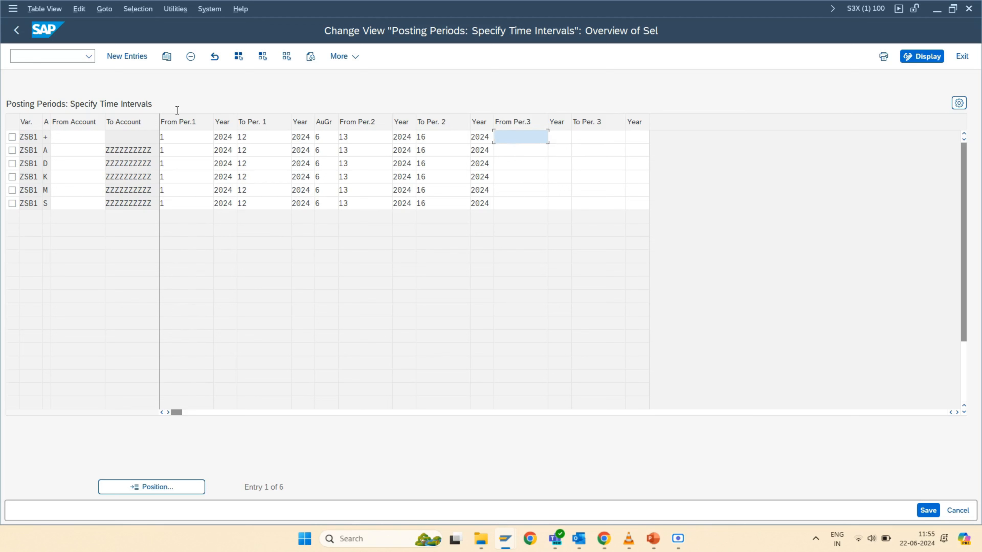
{"action": "left_click", "coordinate": [49, 137]}
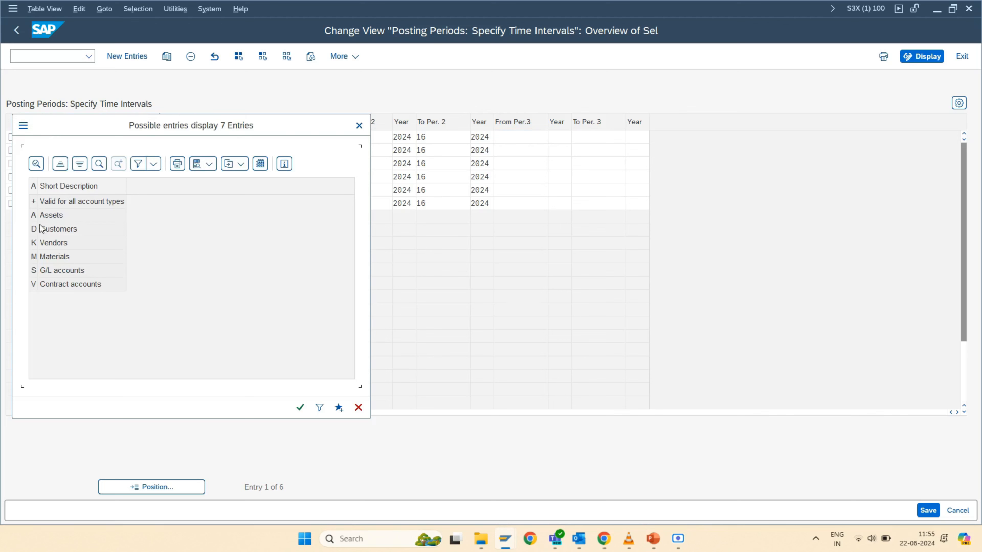
{"action": "left_click_drag", "start_coordinate": [75, 124], "coordinate": [238, 110]}
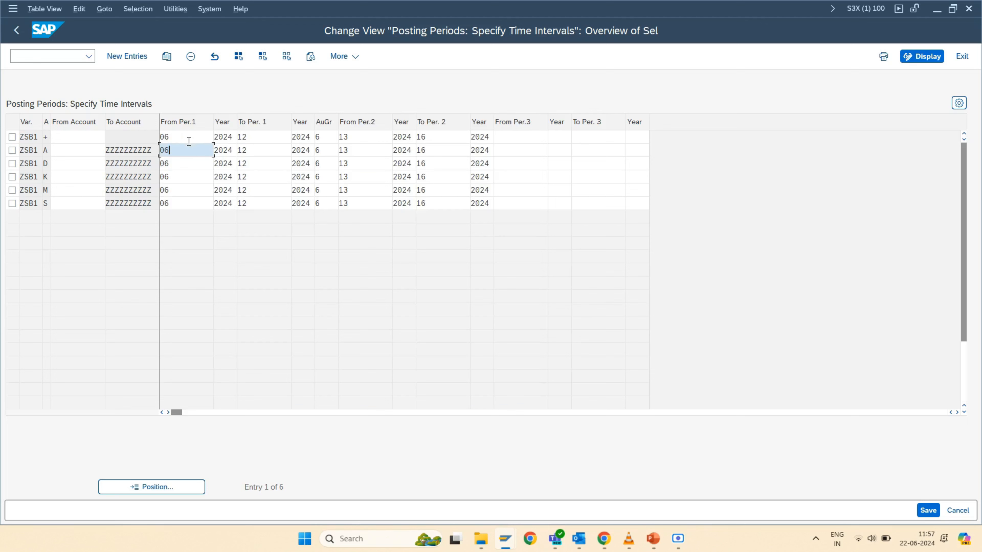
Go through the first interval's from and to periods in the six ZSB1 entries and save the changes.
{"action": "left_click", "coordinate": [187, 137]}
{"action": "left_click", "coordinate": [183, 151]}
{"action": "left_click", "coordinate": [183, 164]}
{"action": "left_click", "coordinate": [182, 177]}
{"action": "left_click", "coordinate": [182, 202]}
{"action": "left_click", "coordinate": [178, 192]}
{"action": "left_click", "coordinate": [179, 191]}
{"action": "left_click", "coordinate": [182, 177]}
{"action": "left_click", "coordinate": [183, 163]}
{"action": "left_click", "coordinate": [181, 138]}
{"action": "left_click", "coordinate": [257, 135]}
{"action": "left_click", "coordinate": [265, 177]}
{"action": "left_click", "coordinate": [269, 191]}
{"action": "left_click", "coordinate": [270, 205]}
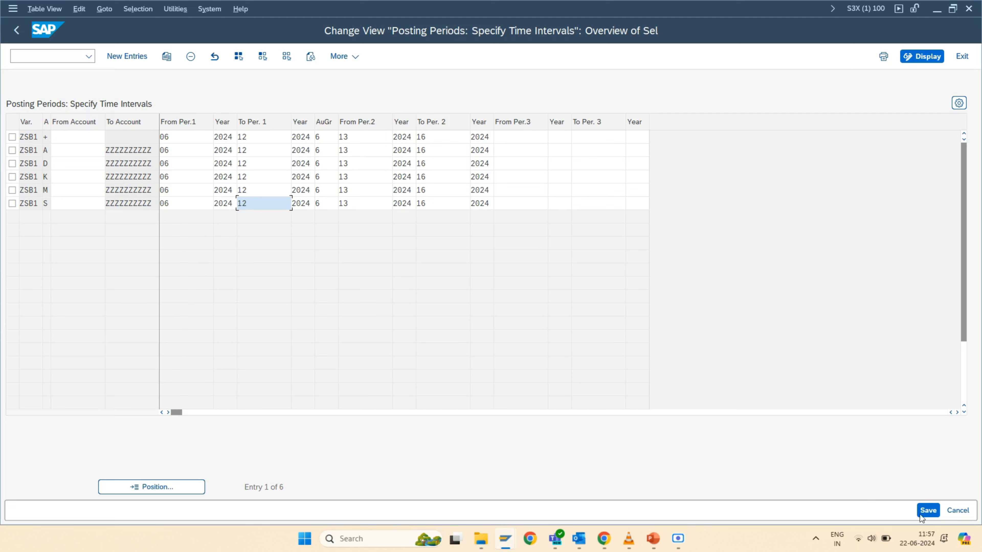
{"action": "left_click", "coordinate": [929, 511]}
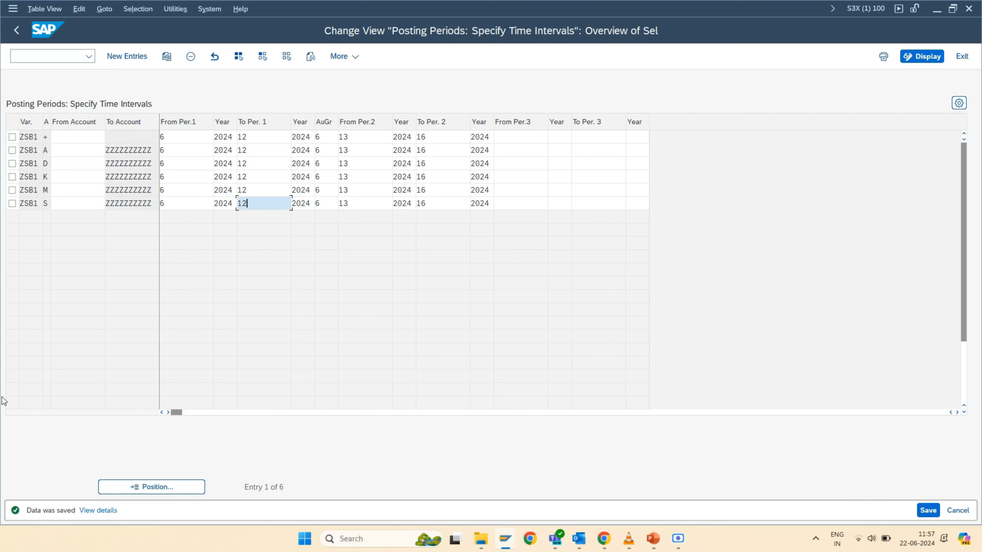